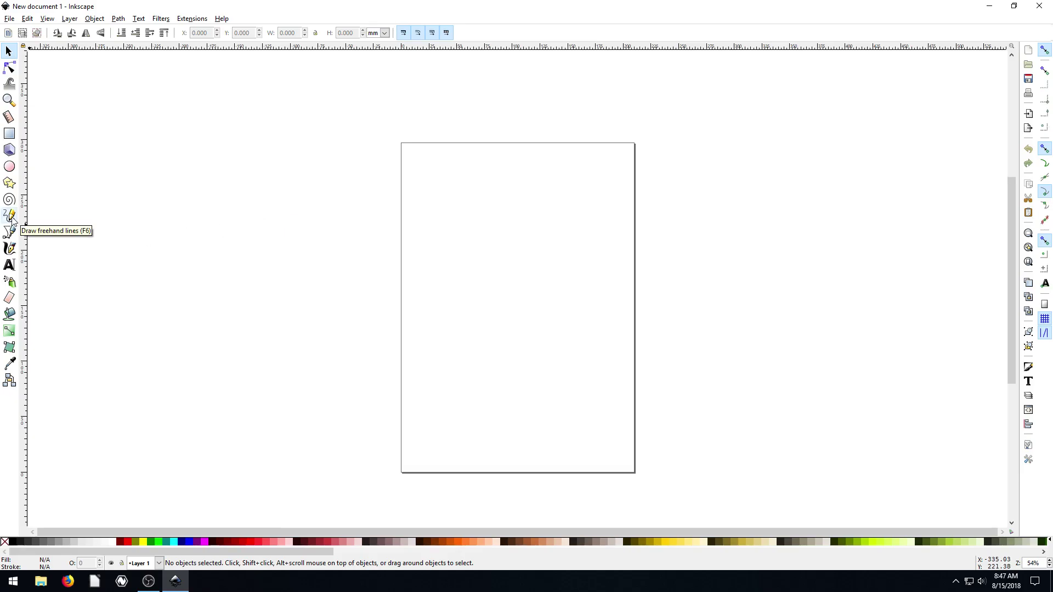
Activate the Pencil tool and zoom the blank page to about 107%
{"action": "left_click", "coordinate": [9, 216]}
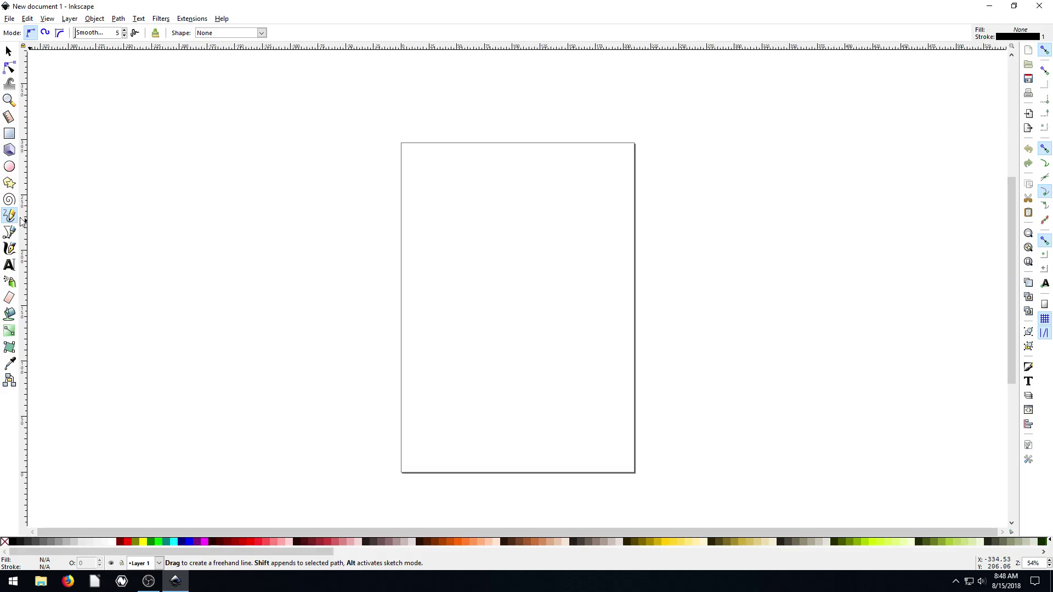
{"action": "key", "text": "plus"}
{"action": "key", "text": "plus"}
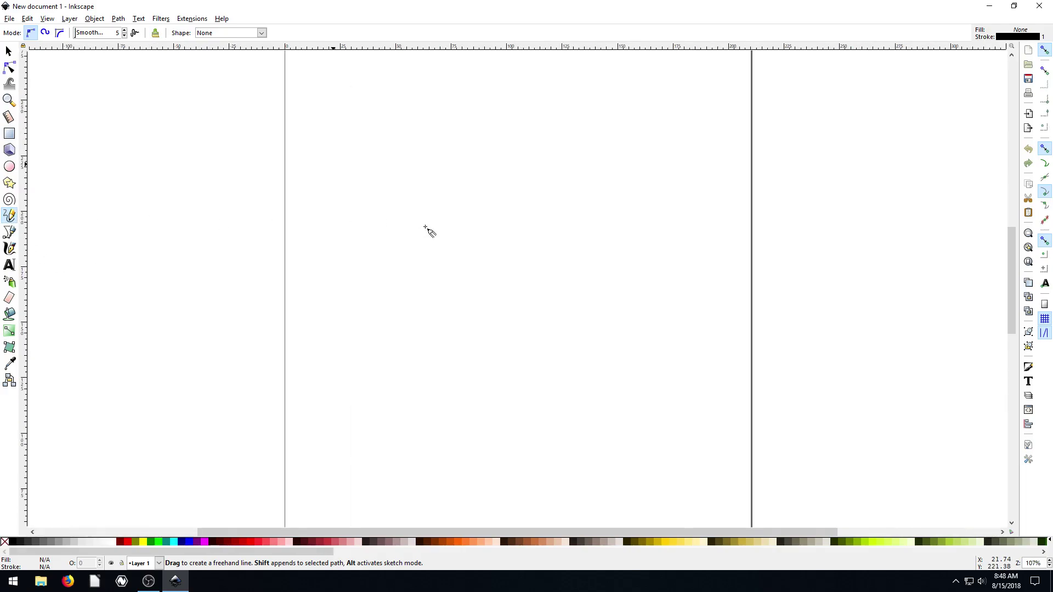
Draw a freehand S-curve across the upper page and check that it has 120 nodes
{"action": "scroll", "coordinate": [447, 264], "scroll_direction": "up", "scroll_amount": 5}
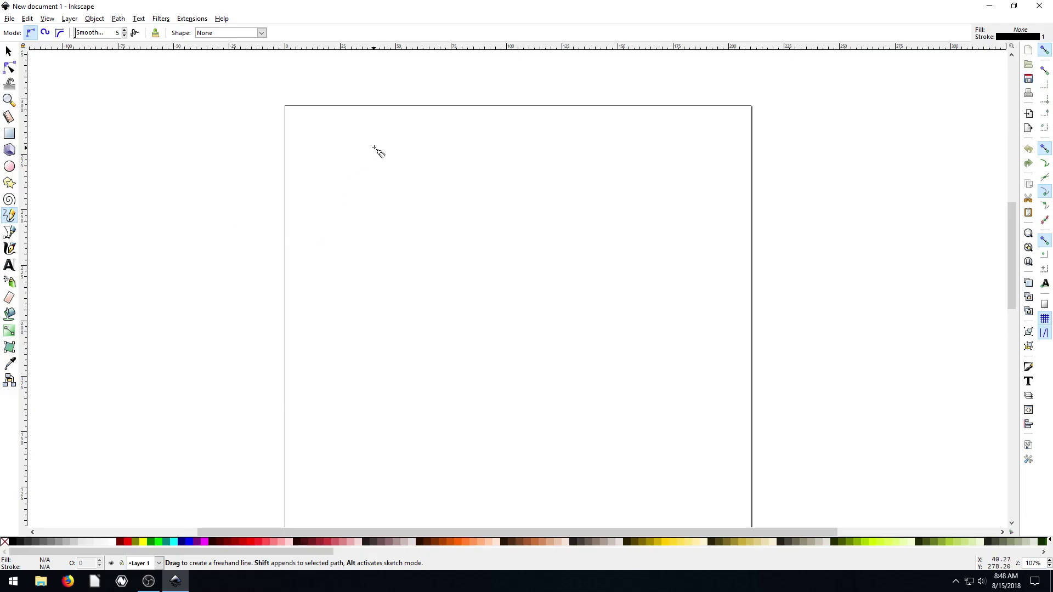
{"action": "mouse_move", "coordinate": [369, 148]}
{"action": "left_mouse_down"}
{"action": "mouse_move", "coordinate": [335, 224]}
{"action": "mouse_move", "coordinate": [459, 196]}
{"action": "mouse_move", "coordinate": [457, 333]}
{"action": "mouse_move", "coordinate": [636, 342]}
{"action": "left_mouse_up"}
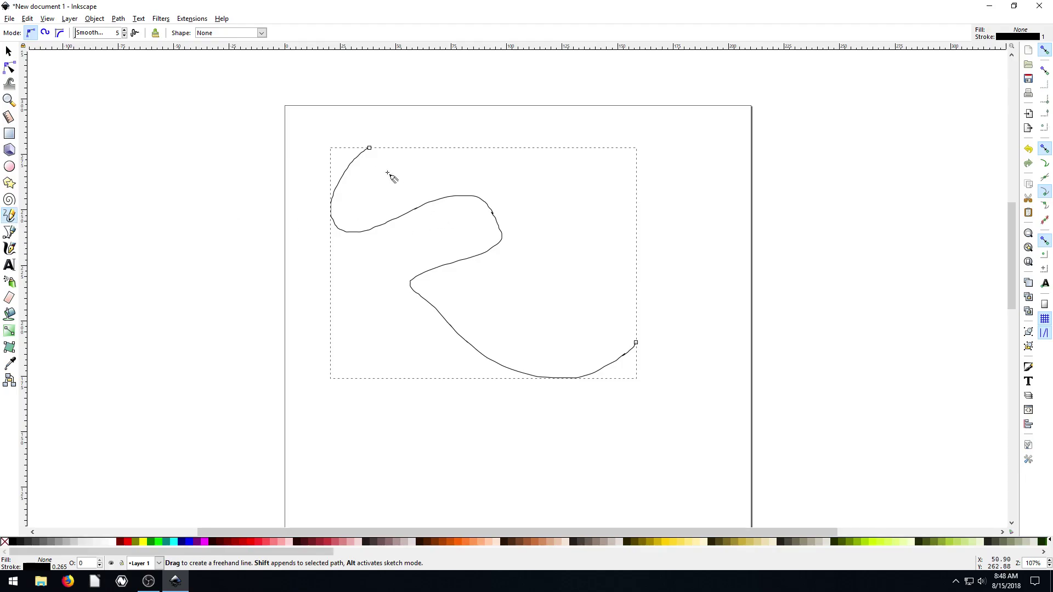
{"action": "left_click", "coordinate": [10, 68]}
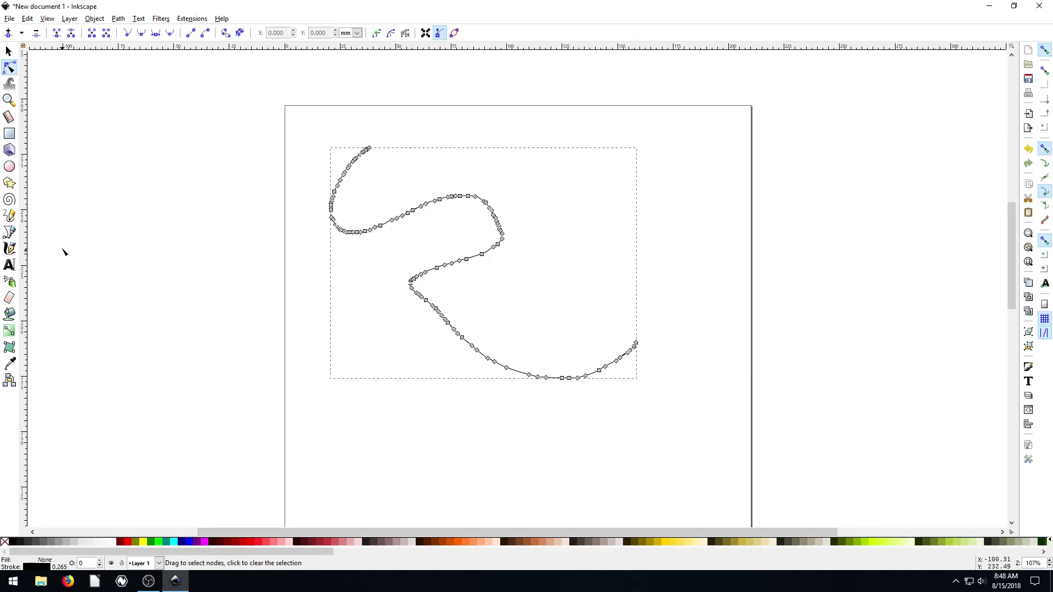
{"action": "left_click", "coordinate": [9, 216]}
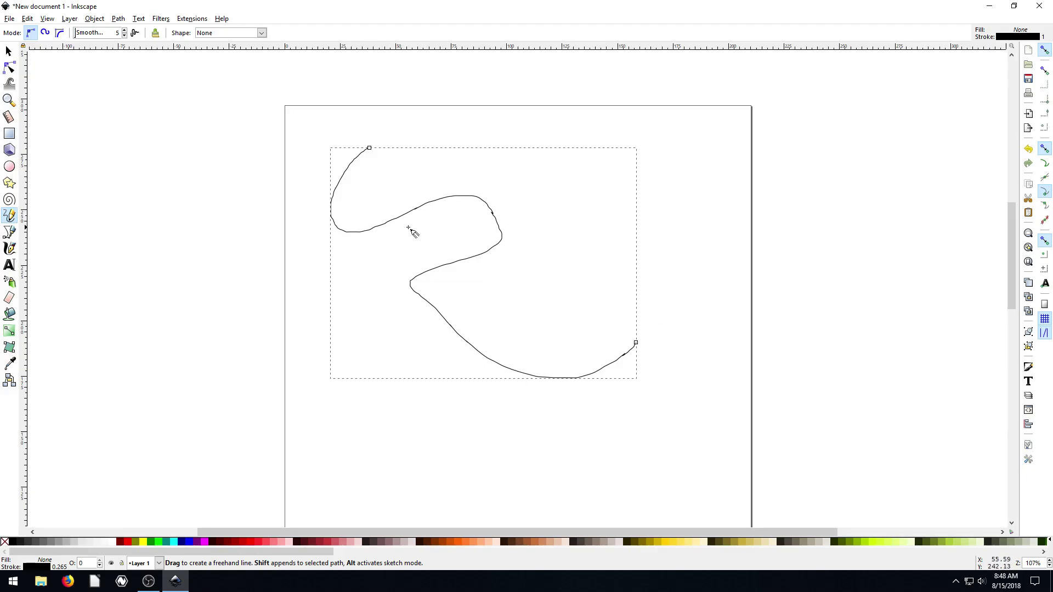
{"action": "left_click", "coordinate": [9, 51]}
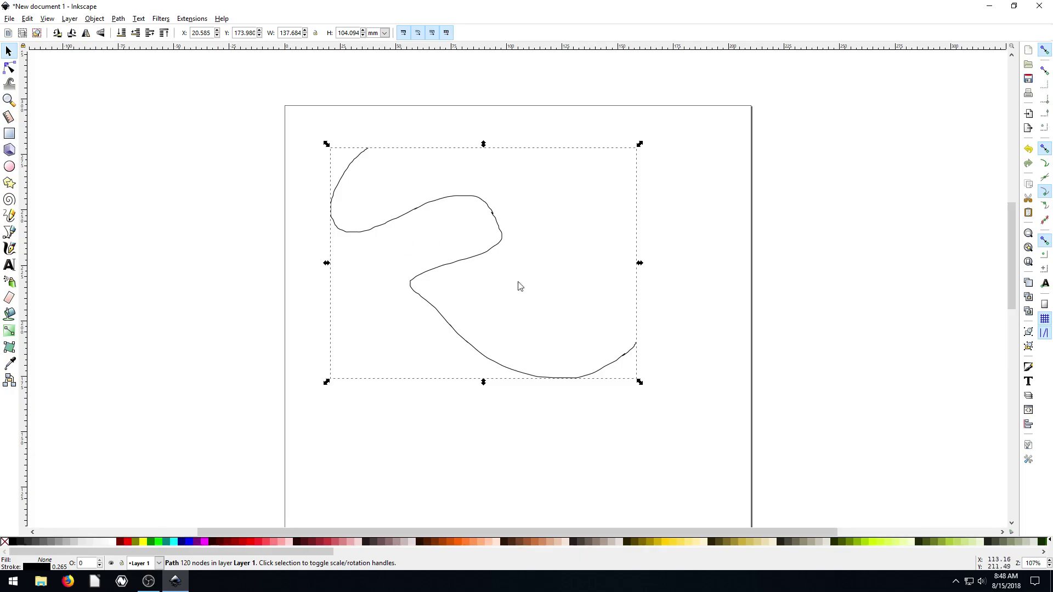
Apply Path > Simplify twice to cut the freehand curve down to 14 nodes
{"action": "left_click", "coordinate": [117, 19]}
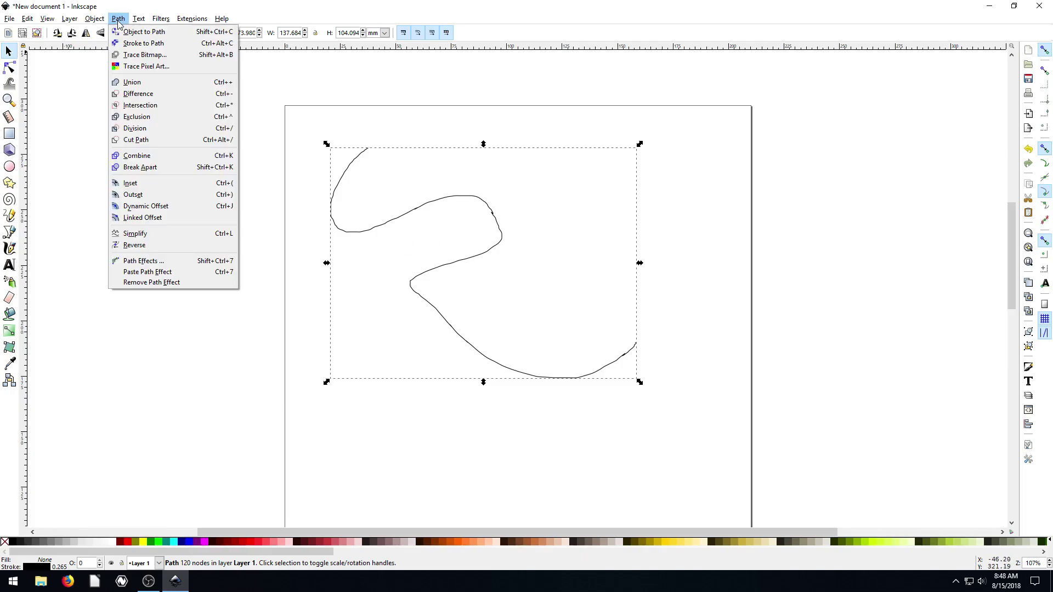
{"action": "left_click", "coordinate": [146, 234]}
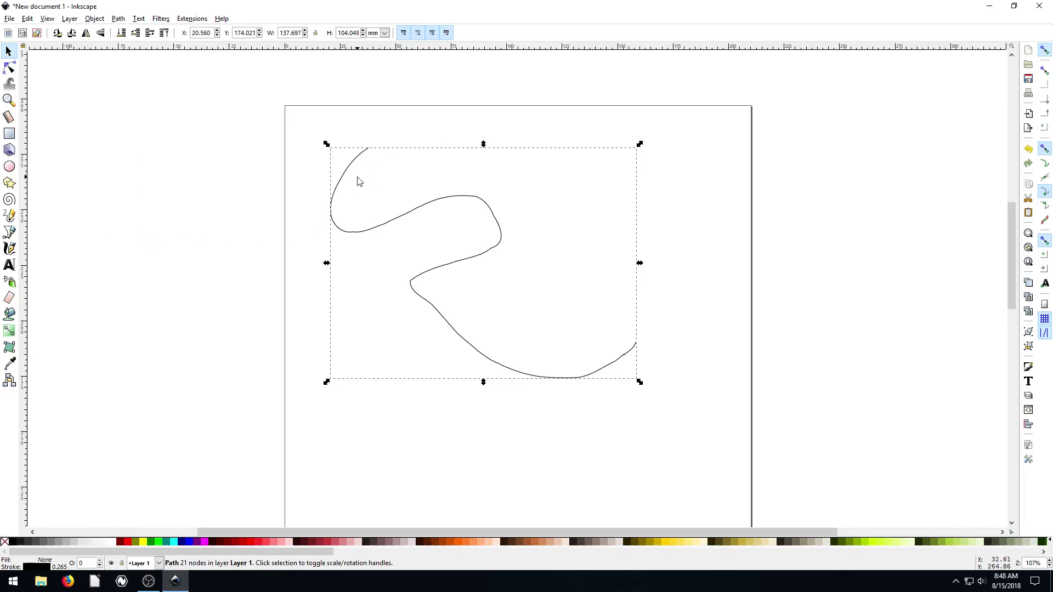
{"action": "left_click", "coordinate": [10, 67]}
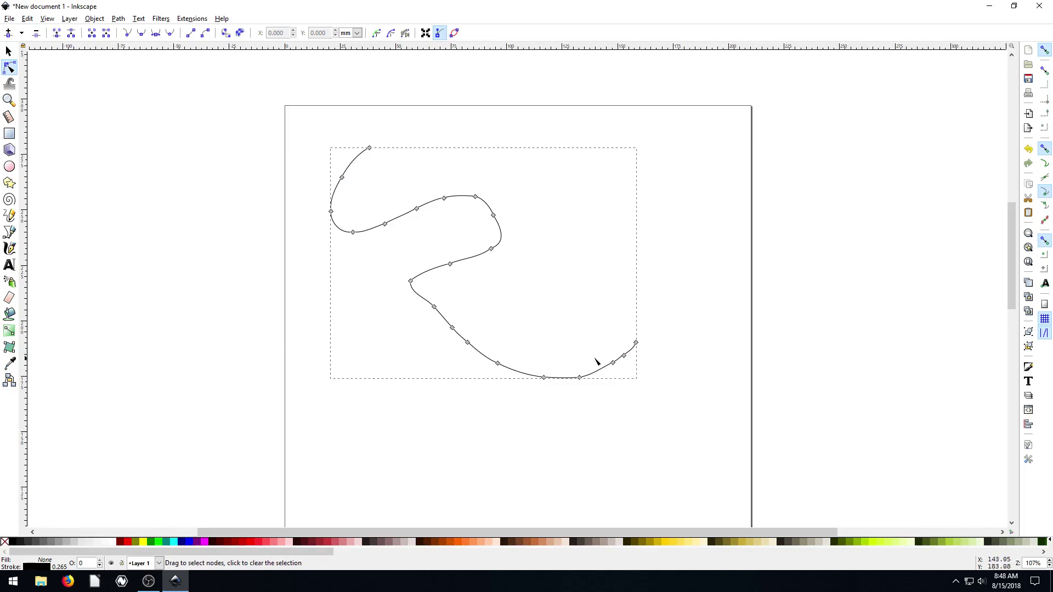
{"action": "left_click", "coordinate": [118, 20]}
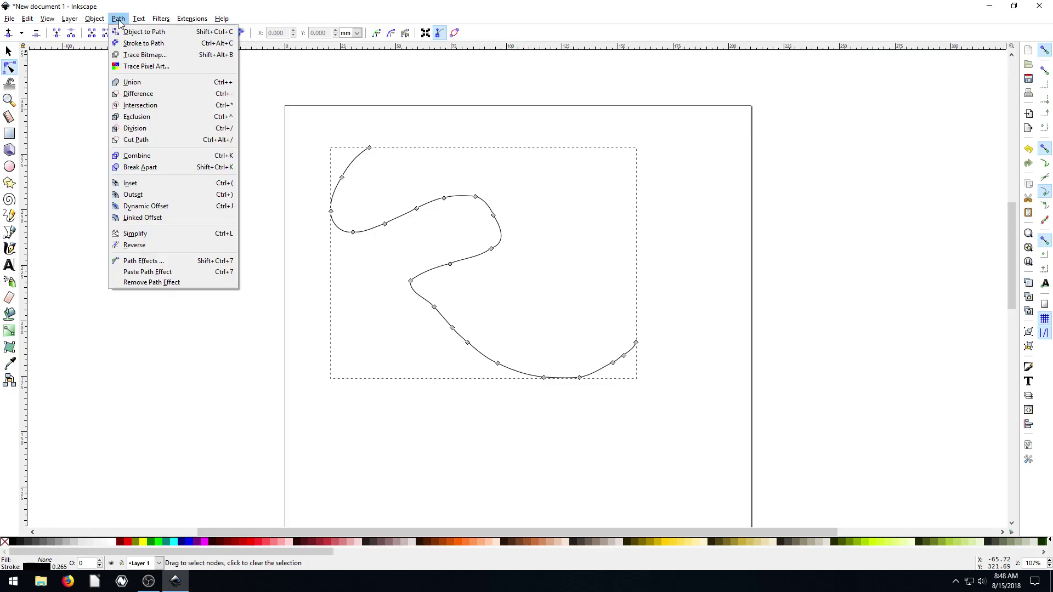
{"action": "left_click", "coordinate": [143, 235]}
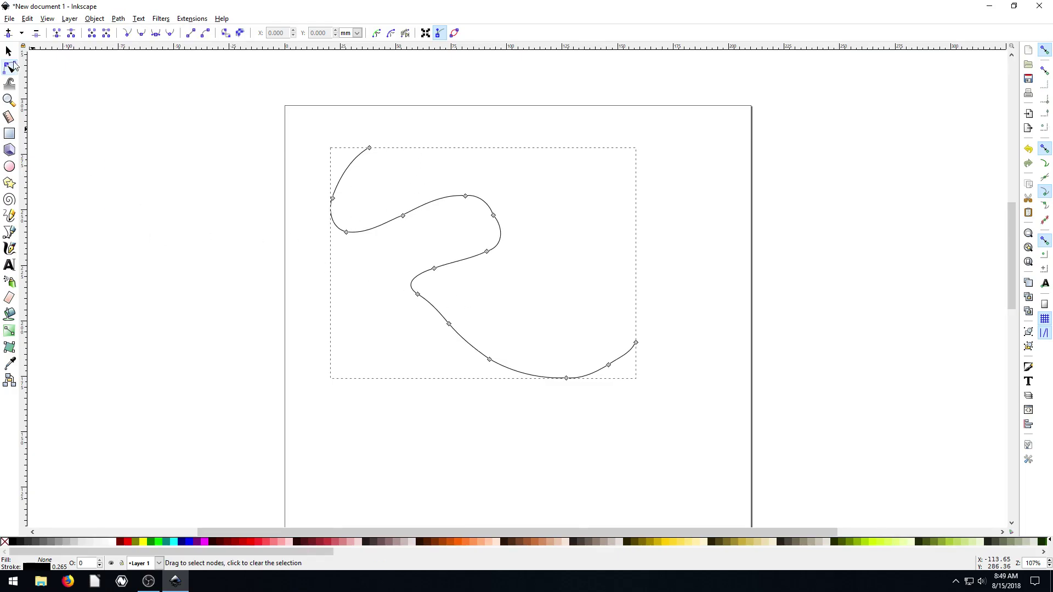
Move the simplified curve slightly up and to the right
{"action": "left_click", "coordinate": [9, 51]}
{"action": "left_click", "coordinate": [138, 164]}
{"action": "left_click", "coordinate": [427, 211]}
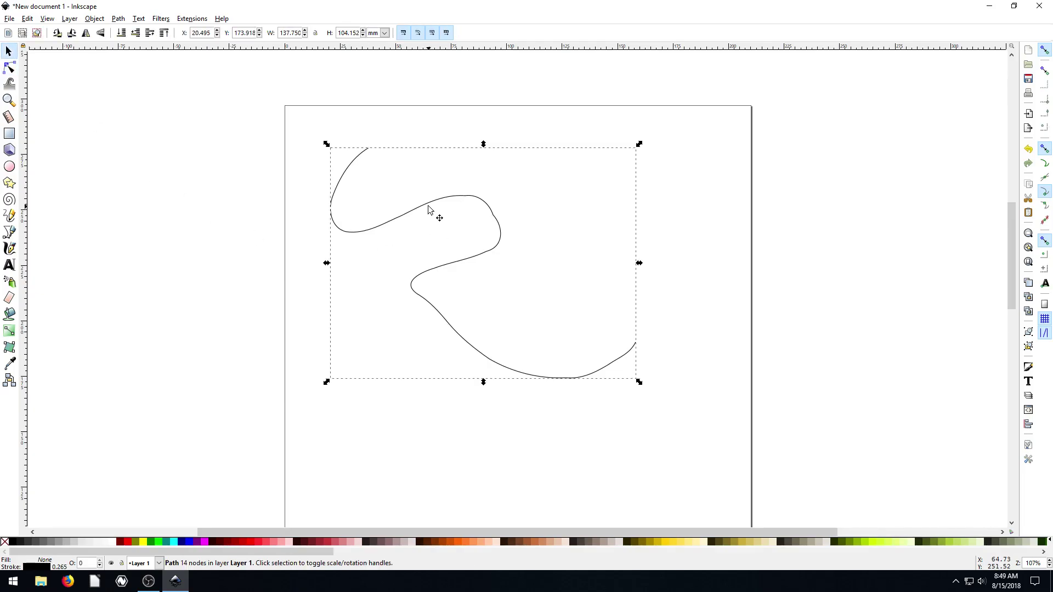
{"action": "mouse_move", "coordinate": [429, 209]}
{"action": "left_mouse_down"}
{"action": "mouse_move", "coordinate": [446, 258]}
{"action": "mouse_move", "coordinate": [429, 217]}
{"action": "left_mouse_up"}
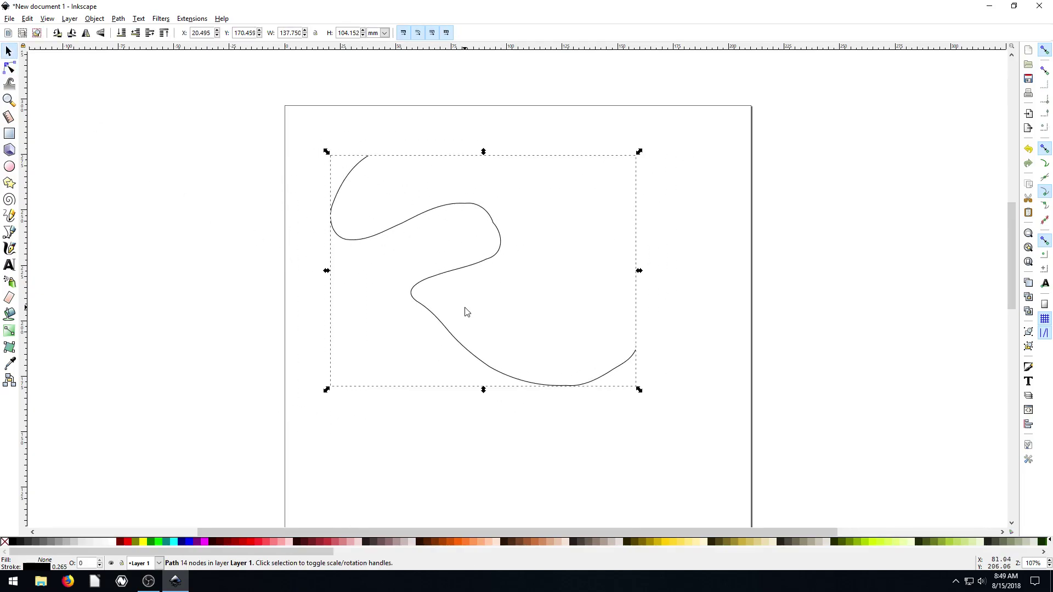
{"action": "left_click_drag", "start_coordinate": [471, 267], "coordinate": [495, 236]}
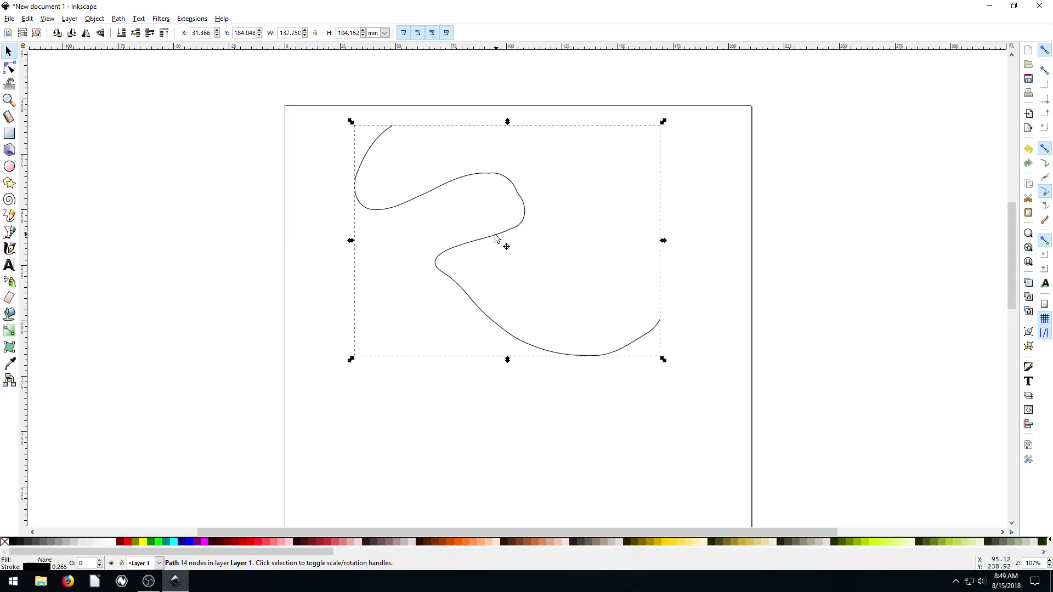
{"action": "scroll", "coordinate": [495, 237], "scroll_direction": "down", "scroll_amount": 3}
{"action": "scroll", "coordinate": [477, 236], "scroll_direction": "up", "scroll_amount": 1}
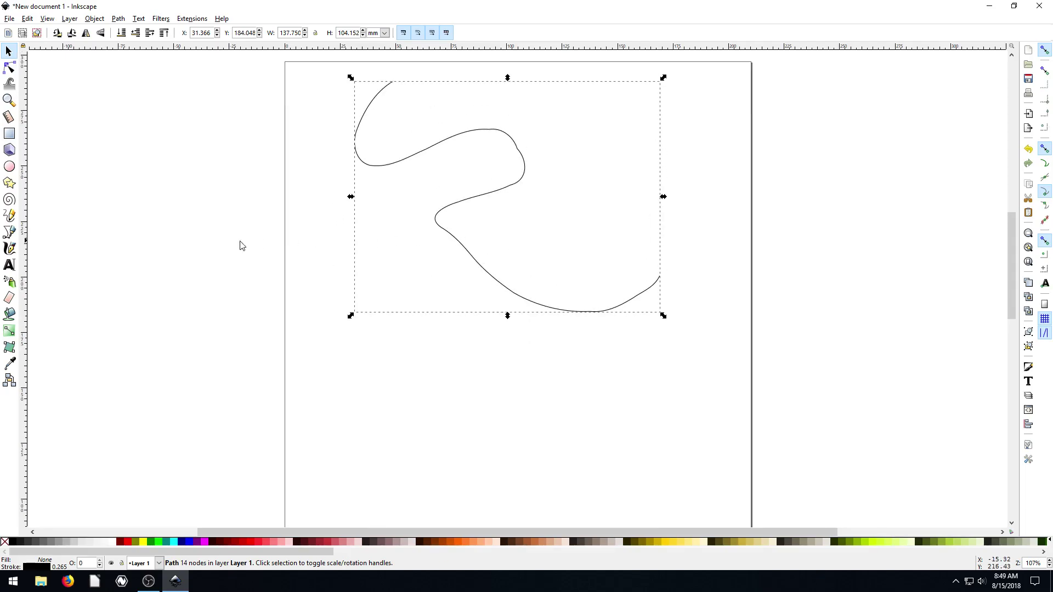
{"action": "left_click", "coordinate": [10, 216]}
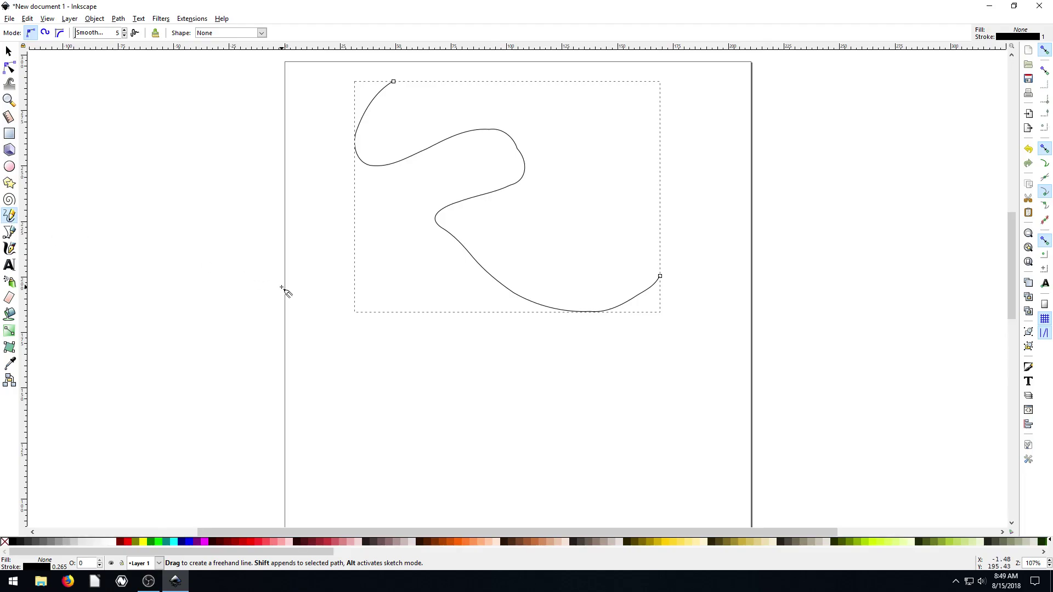
Undo a stray stroke, then draw a looping stroke with Pencil smoothing 50
{"action": "mouse_move", "coordinate": [336, 360]}
{"action": "left_mouse_down"}
{"action": "mouse_move", "coordinate": [390, 416]}
{"action": "mouse_move", "coordinate": [620, 395]}
{"action": "left_mouse_up"}
{"action": "left_click_drag", "start_coordinate": [402, 386], "coordinate": [402, 385]}
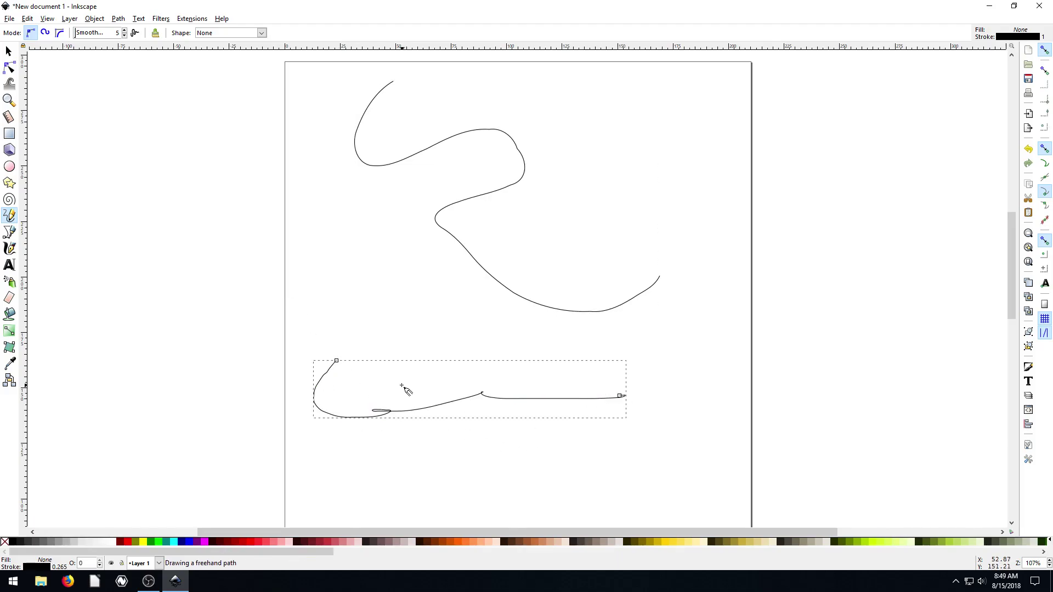
{"action": "key", "text": "ctrl+z"}
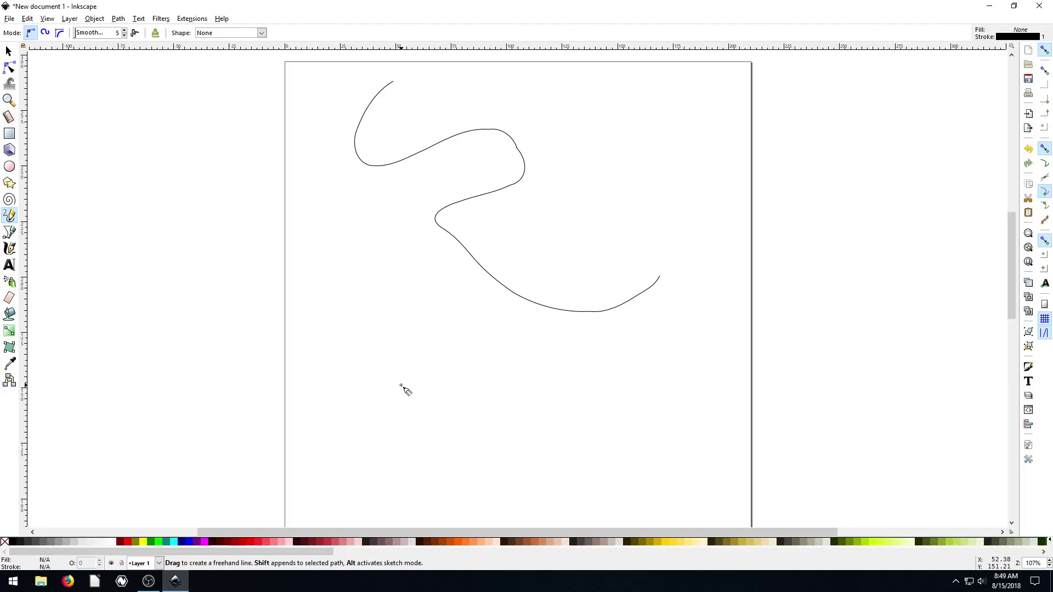
{"action": "left_click", "coordinate": [111, 33]}
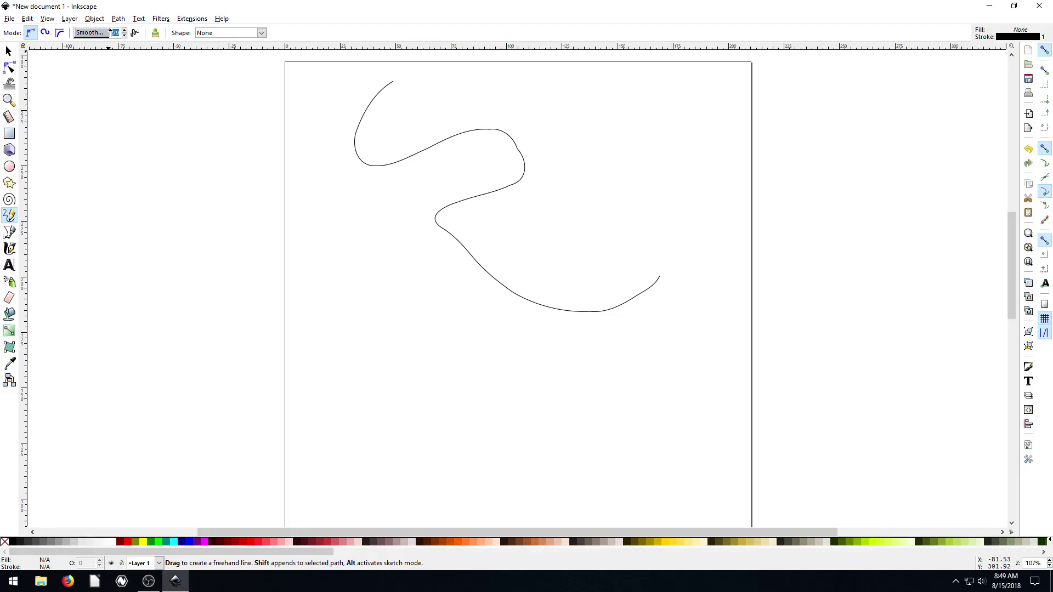
{"action": "type", "text": "50"}
{"action": "mouse_move", "coordinate": [377, 283]}
{"action": "left_mouse_down"}
{"action": "mouse_move", "coordinate": [311, 369]}
{"action": "mouse_move", "coordinate": [448, 347]}
{"action": "mouse_move", "coordinate": [531, 387]}
{"action": "mouse_move", "coordinate": [716, 415]}
{"action": "mouse_move", "coordinate": [740, 403]}
{"action": "left_mouse_up"}
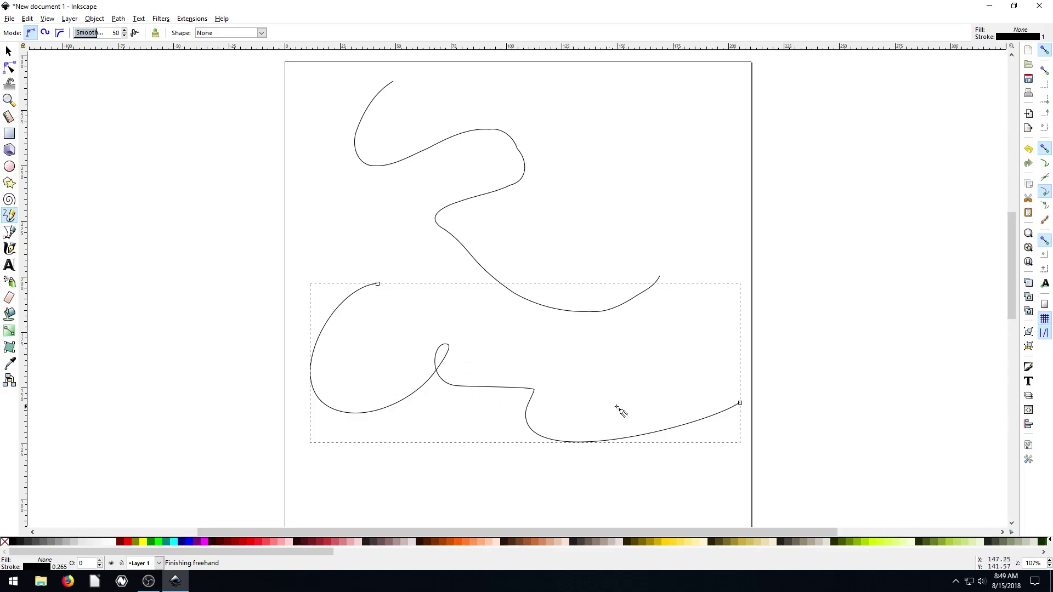
At smoothing 82, draw a wide upper loop and an S-shaped bottom-left stroke
{"action": "left_click", "coordinate": [111, 35]}
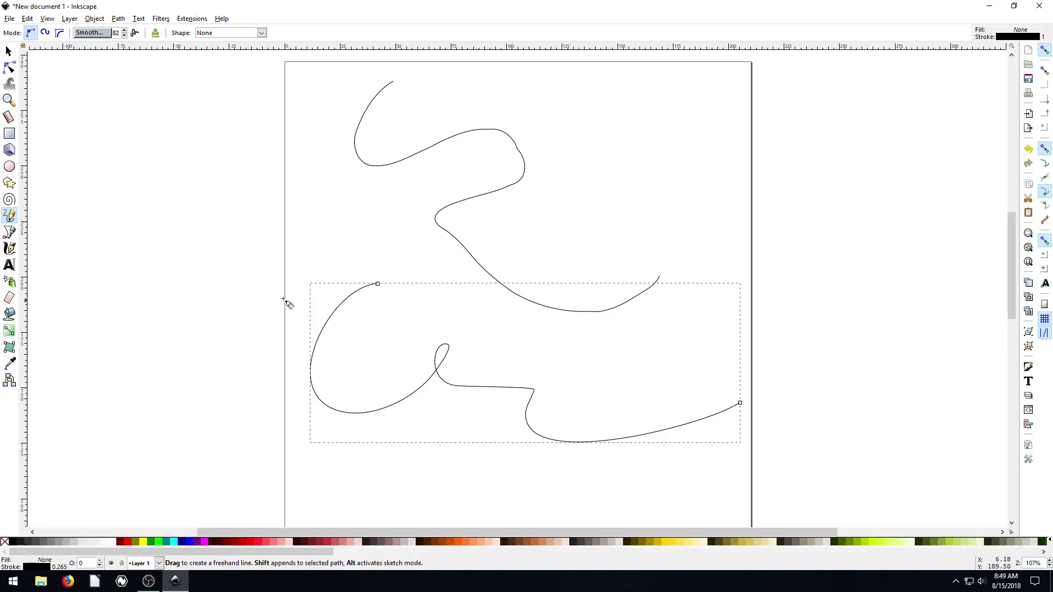
{"action": "mouse_move", "coordinate": [236, 187]}
{"action": "left_mouse_down"}
{"action": "mouse_move", "coordinate": [174, 276]}
{"action": "mouse_move", "coordinate": [415, 195]}
{"action": "mouse_move", "coordinate": [620, 223]}
{"action": "mouse_move", "coordinate": [757, 228]}
{"action": "mouse_move", "coordinate": [518, 283]}
{"action": "mouse_move", "coordinate": [722, 247]}
{"action": "left_mouse_up"}
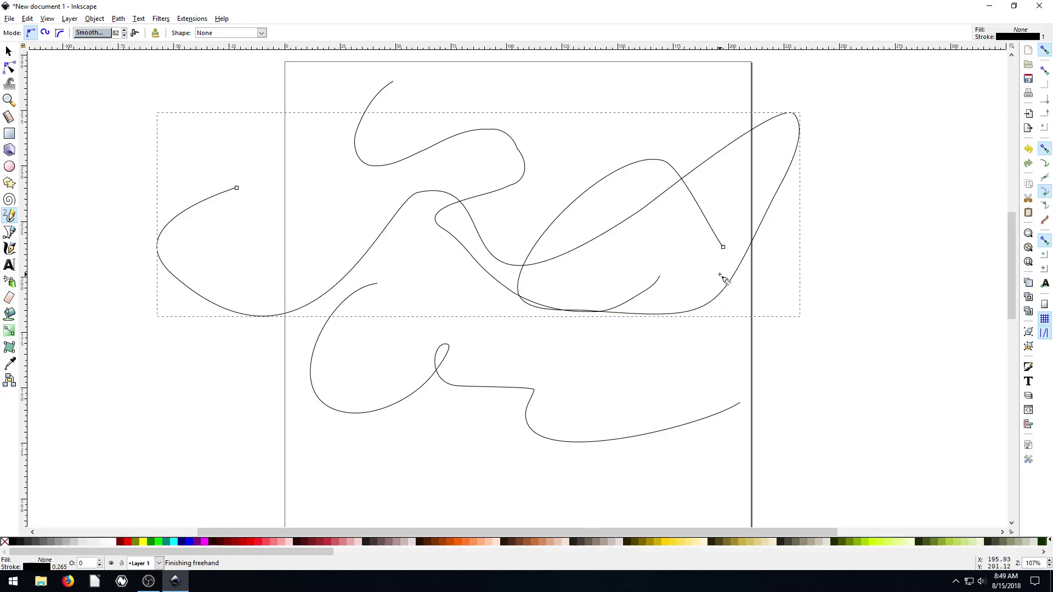
{"action": "left_click_drag", "start_coordinate": [119, 382], "coordinate": [327, 489]}
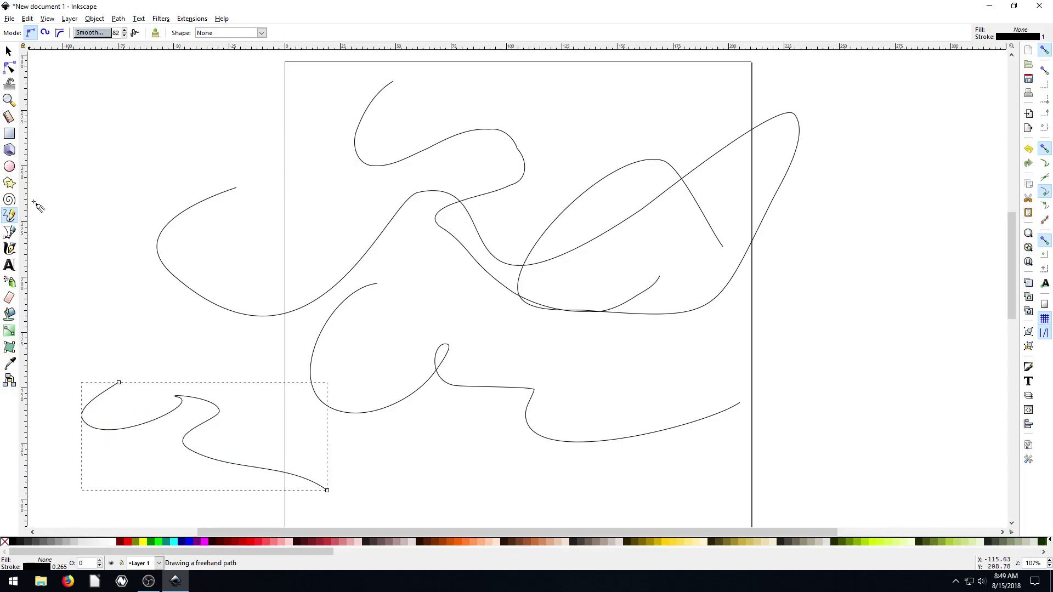
Reshape the bottom-left stroke by dragging its nodes into new positions
{"action": "left_click", "coordinate": [9, 67]}
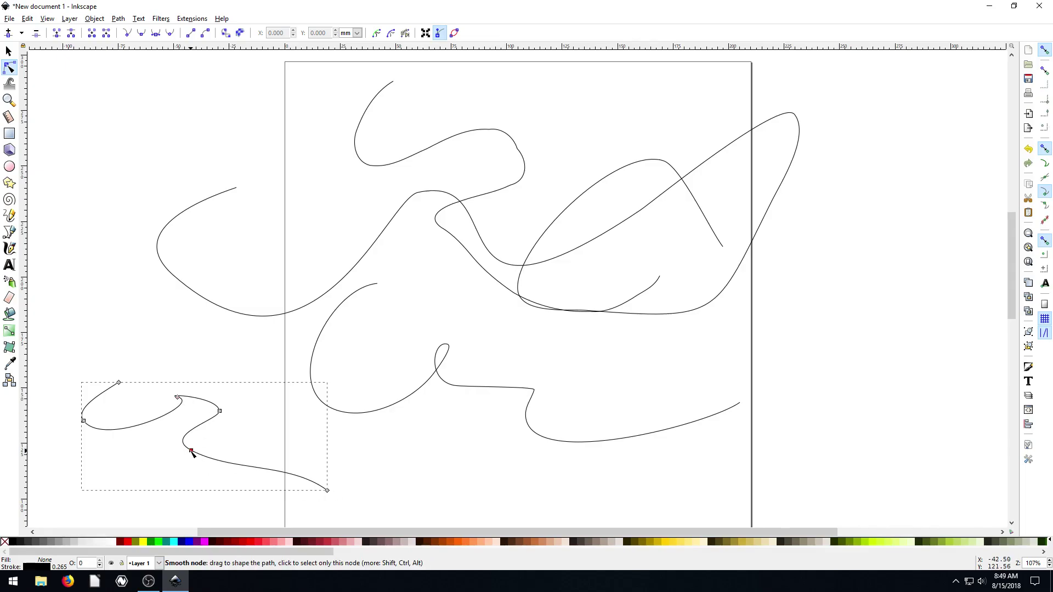
{"action": "mouse_move", "coordinate": [192, 450]}
{"action": "left_mouse_down"}
{"action": "mouse_move", "coordinate": [210, 460]}
{"action": "mouse_move", "coordinate": [230, 443]}
{"action": "mouse_move", "coordinate": [188, 454]}
{"action": "left_mouse_up"}
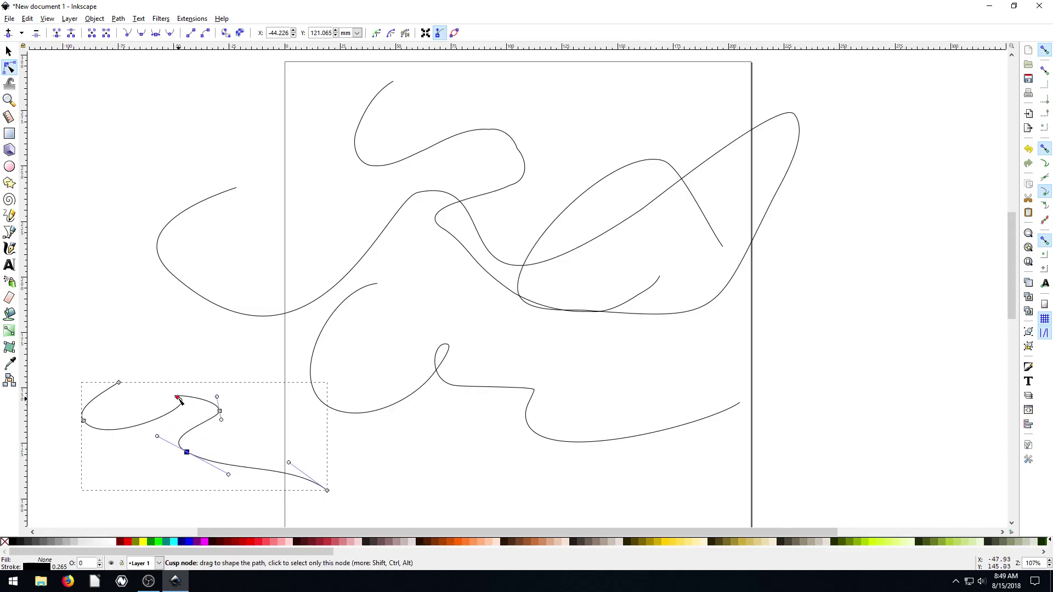
{"action": "left_click_drag", "start_coordinate": [178, 398], "coordinate": [165, 400]}
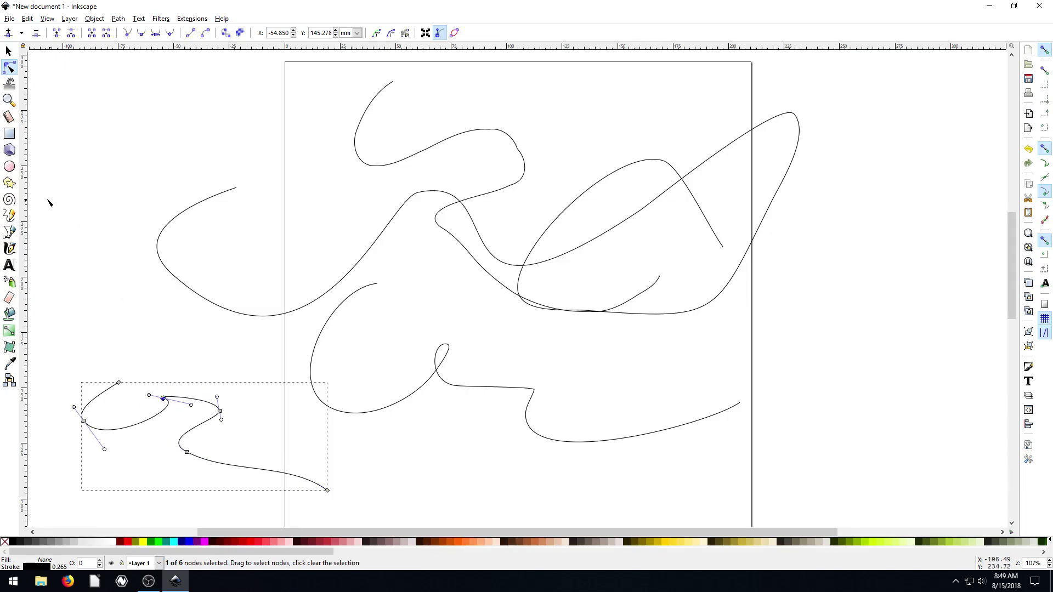
{"action": "left_click", "coordinate": [9, 215]}
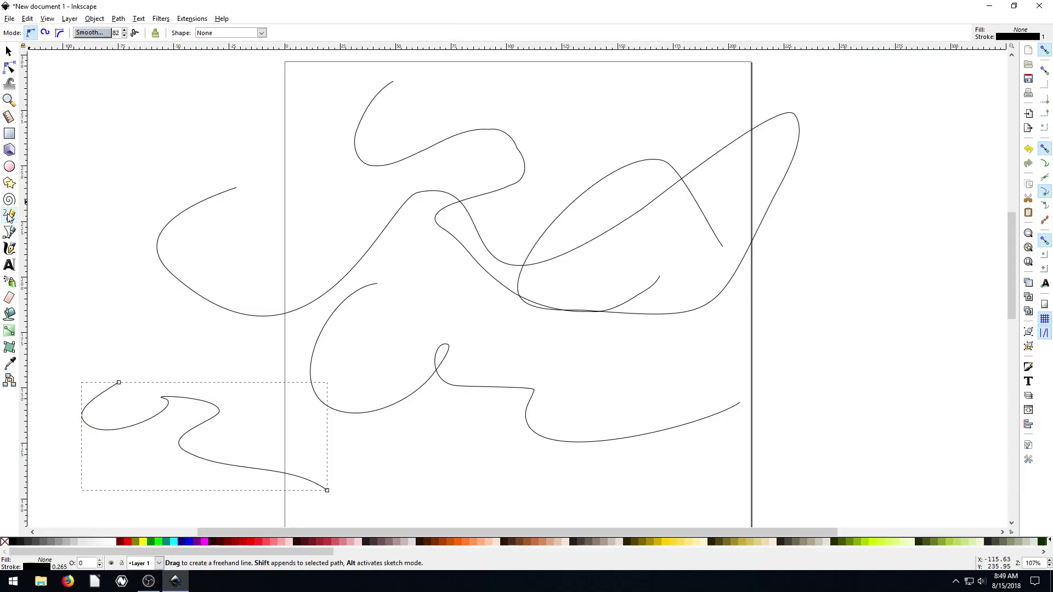
At smoothing 5, draw a loopy scribble at upper left and view its dense nodes
{"action": "left_click", "coordinate": [98, 34]}
{"action": "key", "text": "Return"}
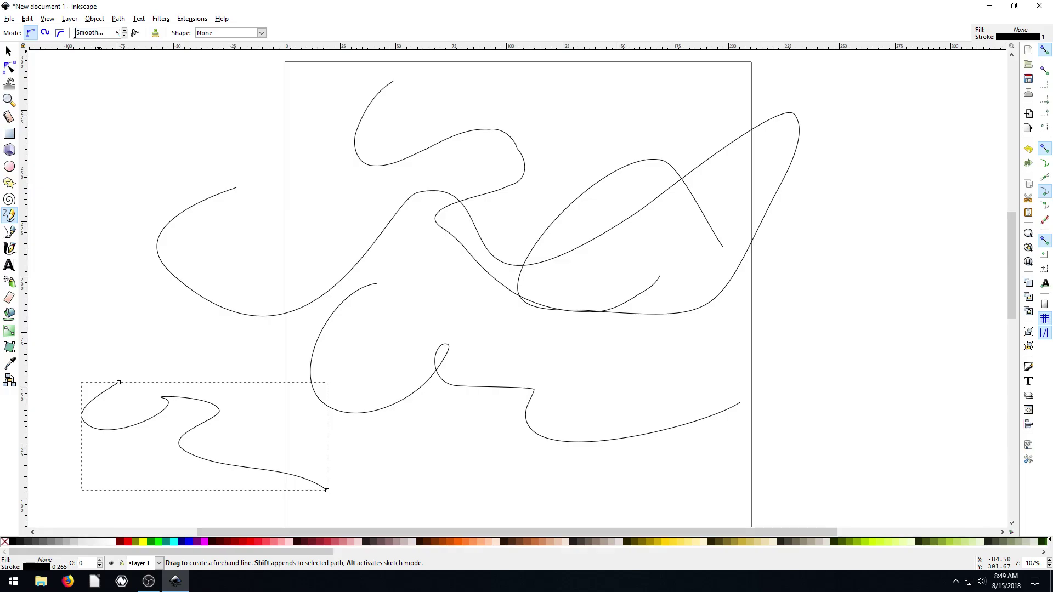
{"action": "mouse_move", "coordinate": [105, 118]}
{"action": "left_mouse_down"}
{"action": "mouse_move", "coordinate": [134, 137]}
{"action": "mouse_move", "coordinate": [172, 202]}
{"action": "mouse_move", "coordinate": [124, 257]}
{"action": "mouse_move", "coordinate": [333, 240]}
{"action": "left_mouse_up"}
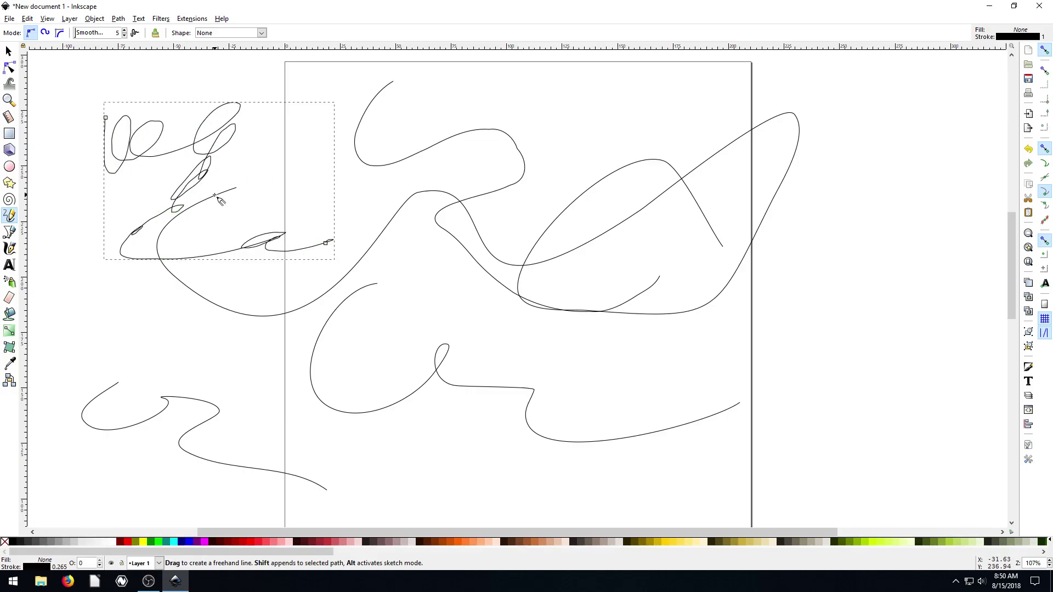
{"action": "left_click", "coordinate": [9, 67]}
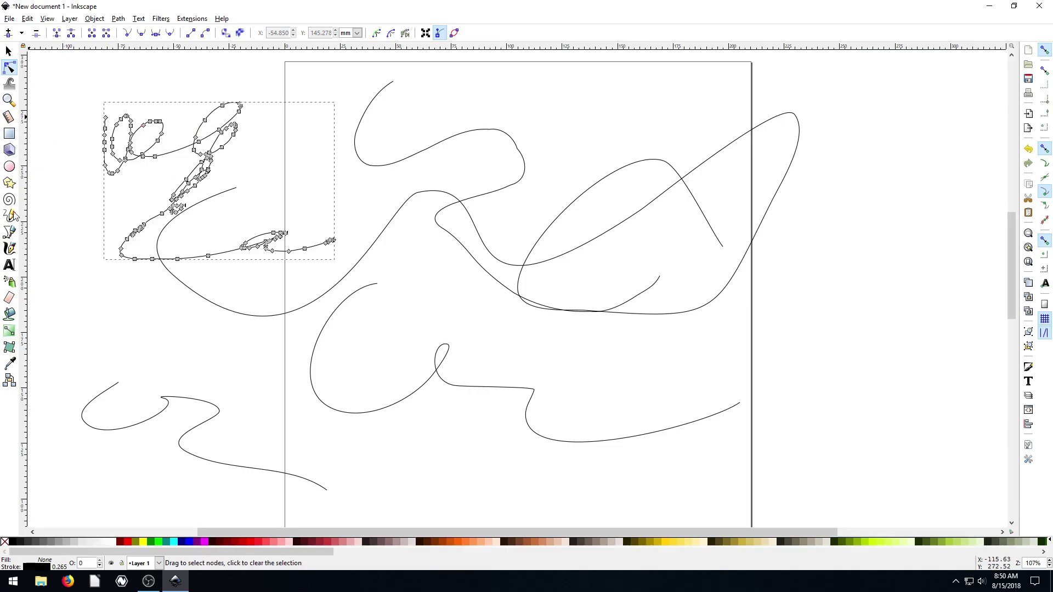
Draw a large squiggle right of the page and inspect its nodes
{"action": "left_click", "coordinate": [10, 215]}
{"action": "mouse_move", "coordinate": [755, 230]}
{"action": "left_mouse_down"}
{"action": "mouse_move", "coordinate": [755, 315]}
{"action": "mouse_move", "coordinate": [763, 250]}
{"action": "mouse_move", "coordinate": [787, 240]}
{"action": "mouse_move", "coordinate": [838, 245]}
{"action": "mouse_move", "coordinate": [864, 301]}
{"action": "mouse_move", "coordinate": [823, 298]}
{"action": "mouse_move", "coordinate": [813, 334]}
{"action": "mouse_move", "coordinate": [839, 364]}
{"action": "mouse_move", "coordinate": [945, 265]}
{"action": "mouse_move", "coordinate": [952, 352]}
{"action": "mouse_move", "coordinate": [922, 413]}
{"action": "mouse_move", "coordinate": [892, 427]}
{"action": "left_mouse_up"}
{"action": "left_click", "coordinate": [9, 67]}
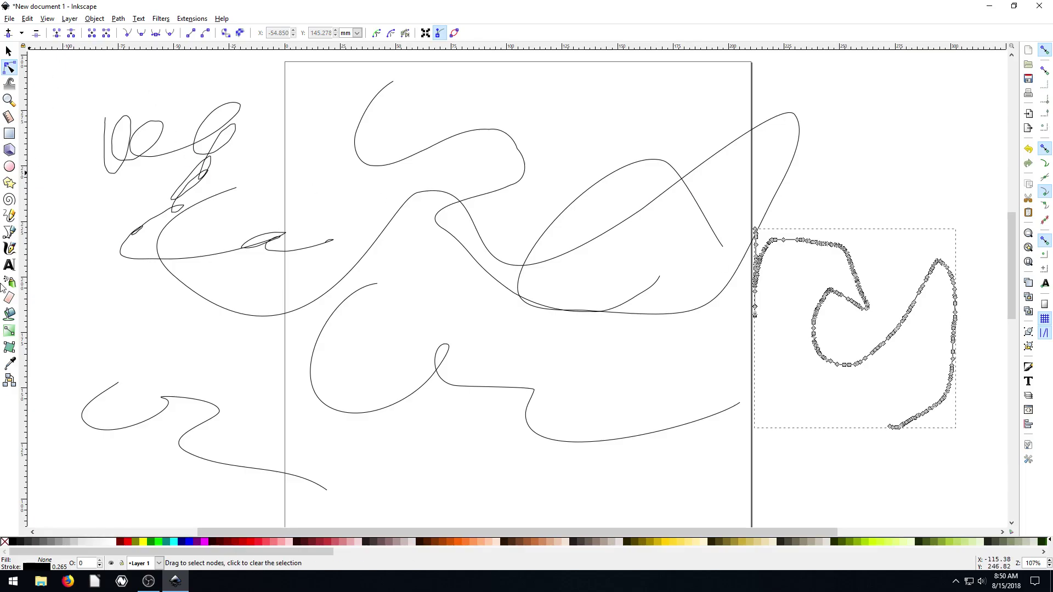
{"action": "left_click", "coordinate": [10, 215]}
{"action": "left_click", "coordinate": [116, 33]}
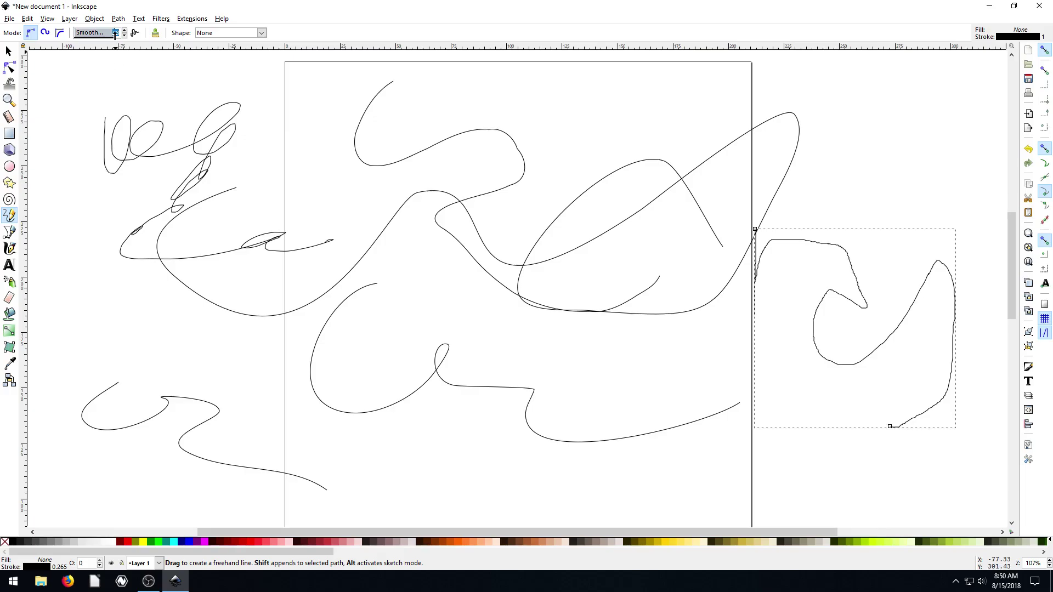
With smoothing 95, hand-draw the letters A, T and J
{"action": "type", "text": "95"}
{"action": "scroll", "coordinate": [470, 291], "scroll_direction": "down", "scroll_amount": 10}
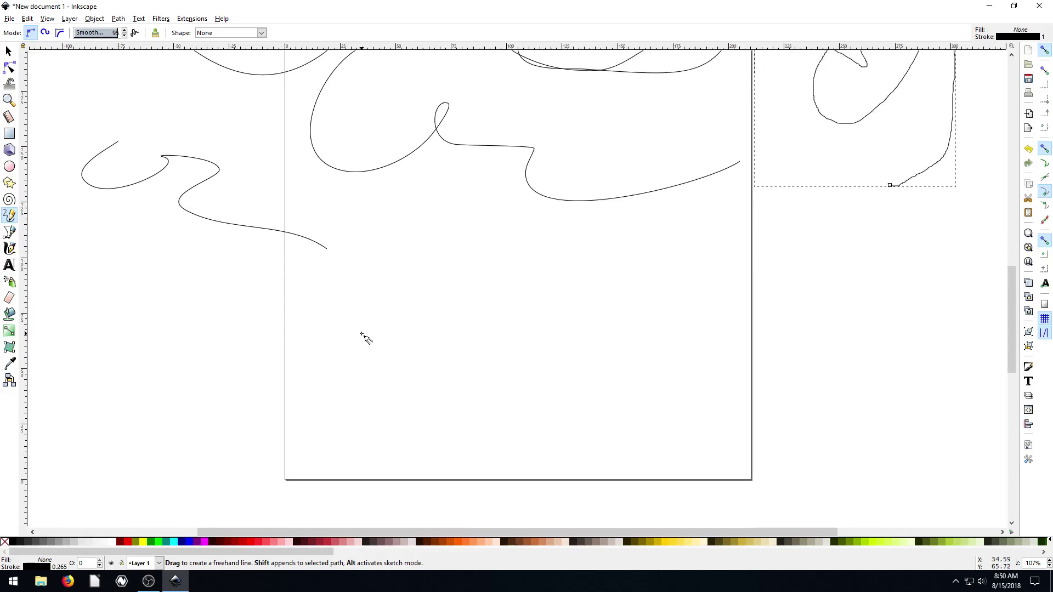
{"action": "mouse_move", "coordinate": [395, 254]}
{"action": "left_mouse_down"}
{"action": "mouse_move", "coordinate": [338, 413]}
{"action": "mouse_move", "coordinate": [395, 276]}
{"action": "mouse_move", "coordinate": [412, 282]}
{"action": "mouse_move", "coordinate": [432, 407]}
{"action": "mouse_move", "coordinate": [428, 349]}
{"action": "mouse_move", "coordinate": [341, 338]}
{"action": "mouse_move", "coordinate": [419, 340]}
{"action": "left_mouse_up"}
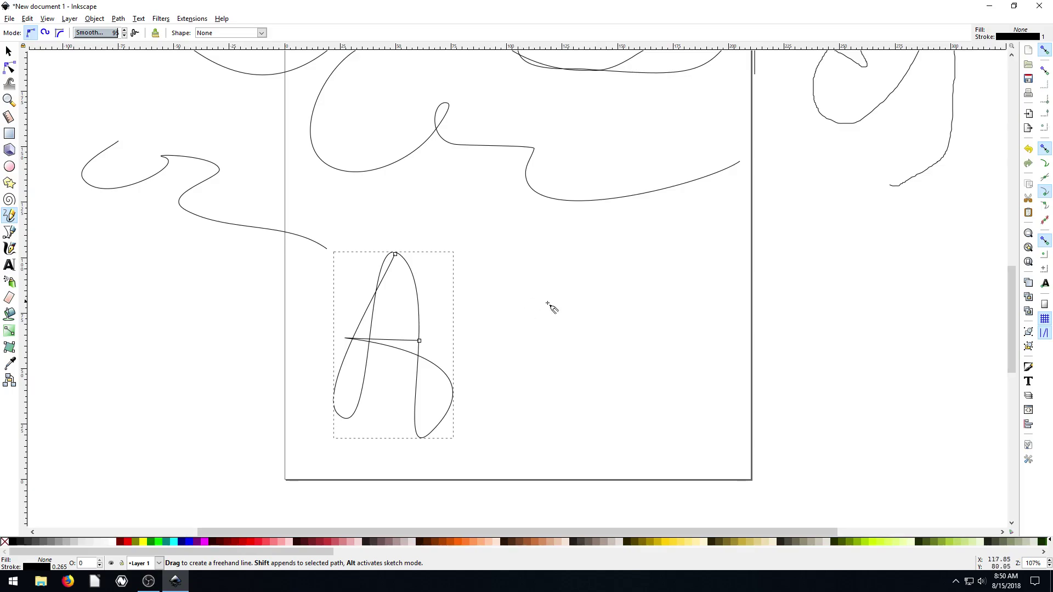
{"action": "mouse_move", "coordinate": [501, 300]}
{"action": "left_mouse_down"}
{"action": "mouse_move", "coordinate": [649, 299]}
{"action": "mouse_move", "coordinate": [588, 301]}
{"action": "mouse_move", "coordinate": [594, 414]}
{"action": "left_mouse_up"}
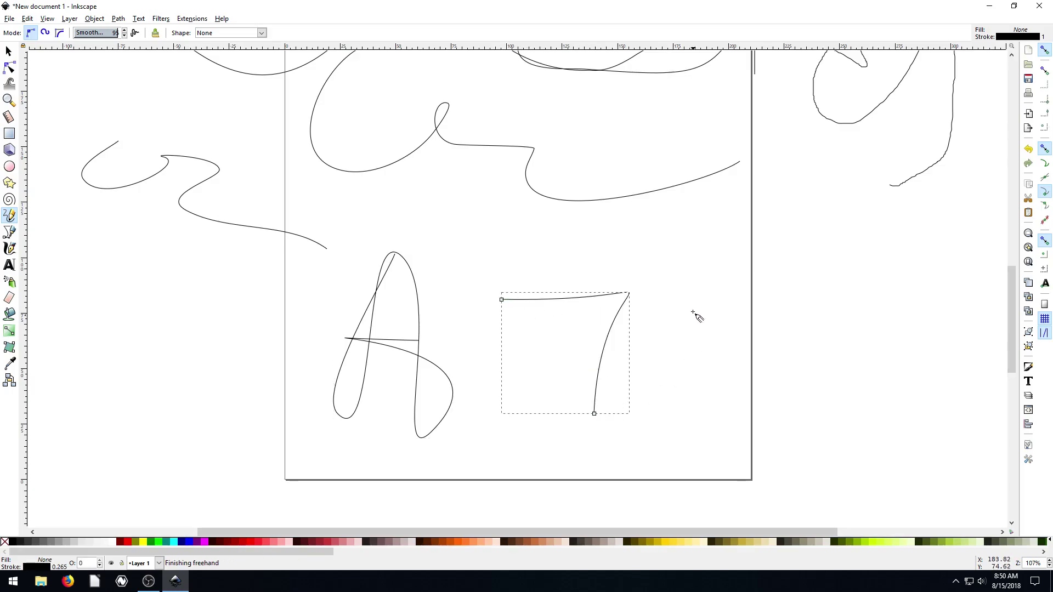
{"action": "mouse_move", "coordinate": [700, 295]}
{"action": "left_mouse_down"}
{"action": "mouse_move", "coordinate": [702, 419]}
{"action": "mouse_move", "coordinate": [666, 406]}
{"action": "left_mouse_up"}
{"action": "left_click_drag", "start_coordinate": [651, 303], "coordinate": [774, 300]}
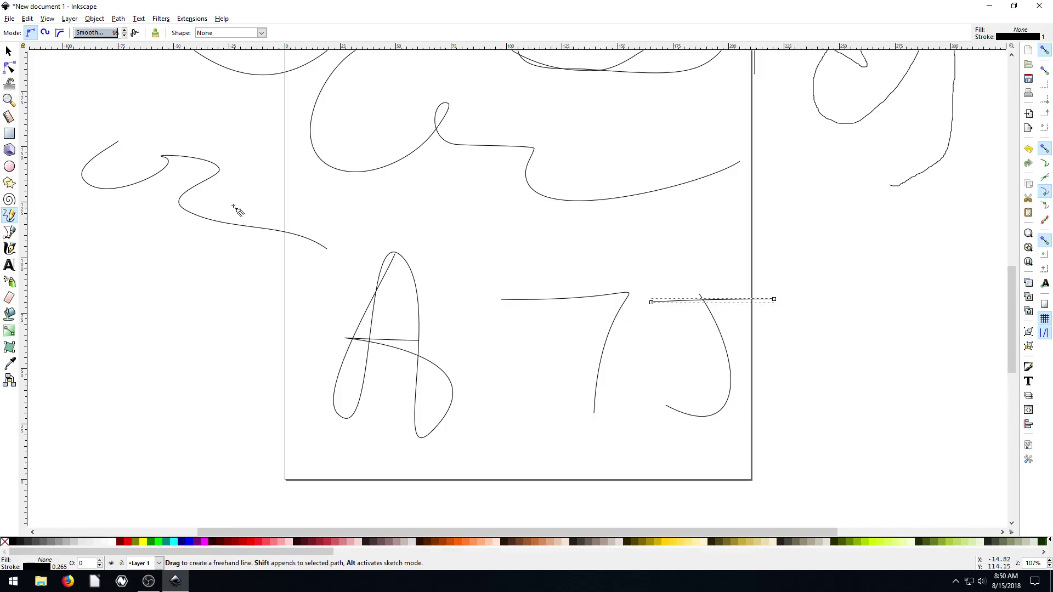
With smoothing 5, hand-draw a second T and a D beyond the page's right edge
{"action": "left_click", "coordinate": [82, 33]}
{"action": "type", "text": "5"}
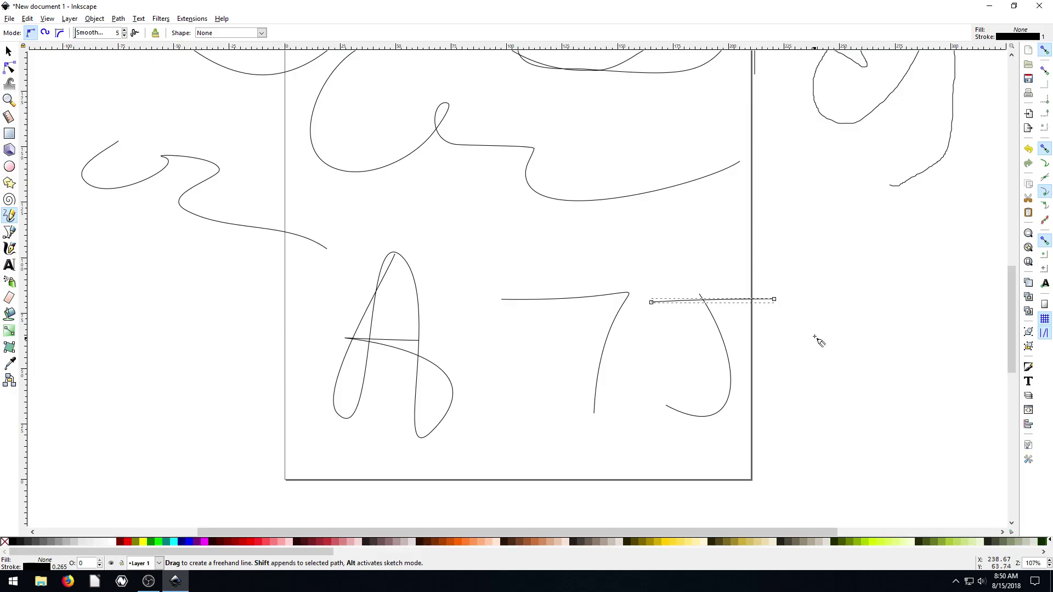
{"action": "left_click_drag", "start_coordinate": [820, 324], "coordinate": [832, 417]}
{"action": "mouse_move", "coordinate": [776, 325]}
{"action": "left_mouse_down"}
{"action": "mouse_move", "coordinate": [888, 321]}
{"action": "mouse_move", "coordinate": [903, 423]}
{"action": "left_mouse_up"}
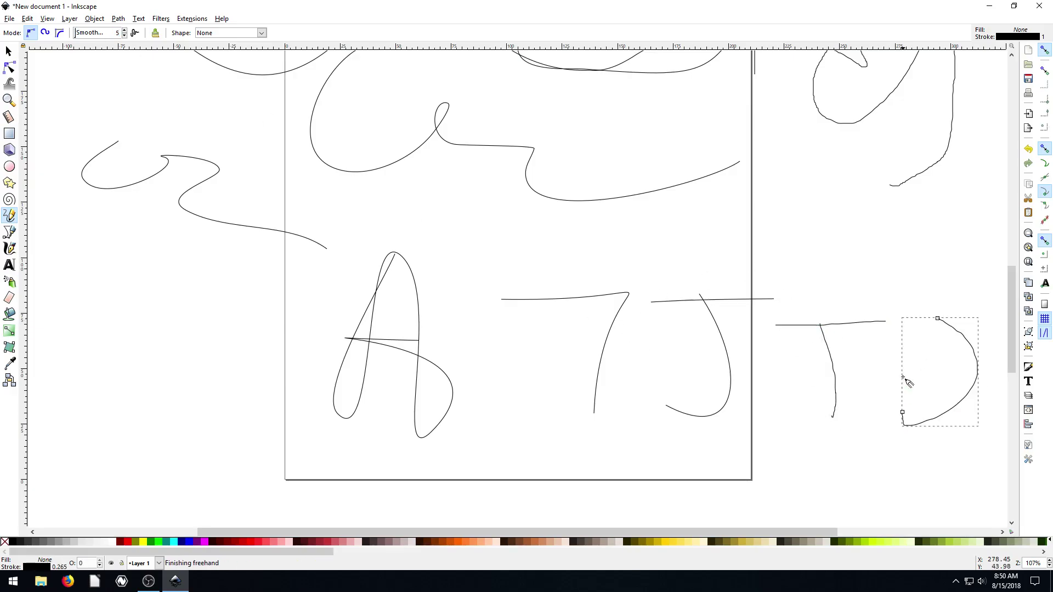
{"action": "left_click_drag", "start_coordinate": [897, 319], "coordinate": [996, 324]}
{"action": "scroll", "coordinate": [853, 378], "scroll_direction": "right", "scroll_amount": 6}
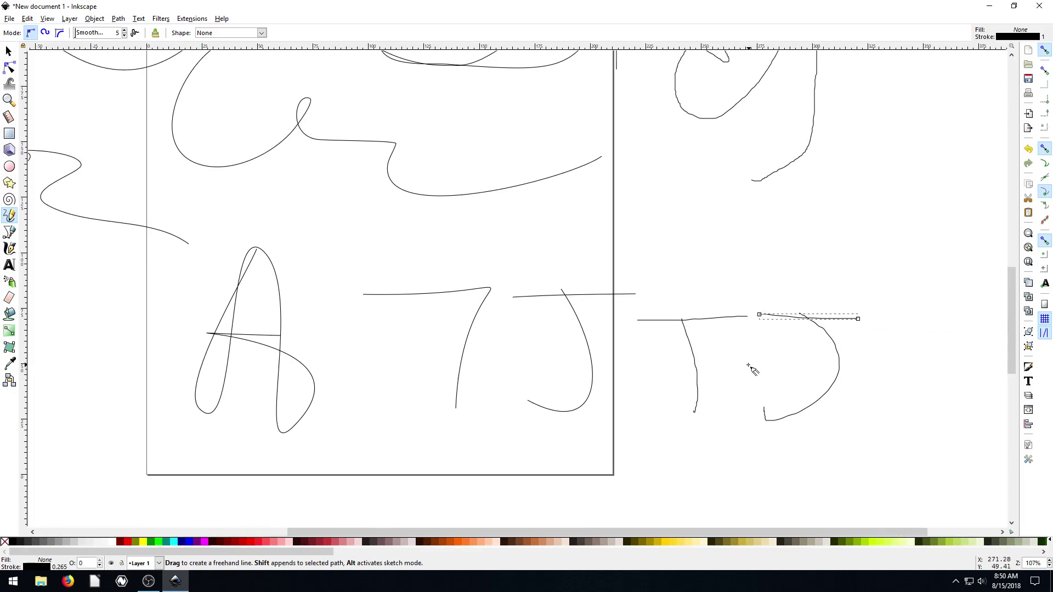
{"action": "scroll", "coordinate": [749, 364], "scroll_direction": "up", "scroll_amount": 3}
{"action": "scroll", "coordinate": [575, 261], "scroll_direction": "down", "scroll_amount": 1}
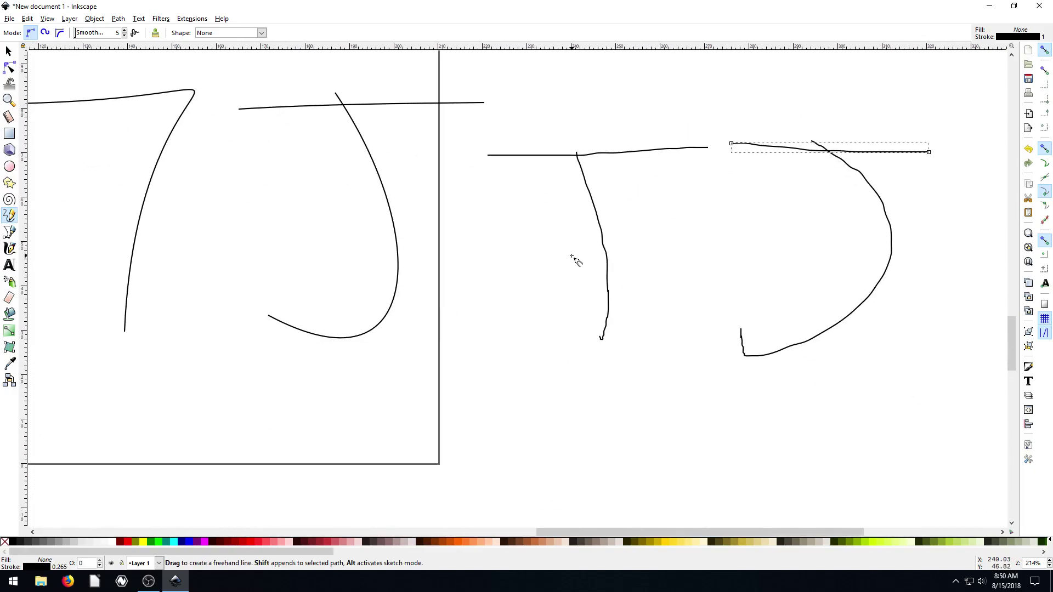
{"action": "scroll", "coordinate": [343, 181], "scroll_direction": "left", "scroll_amount": 6}
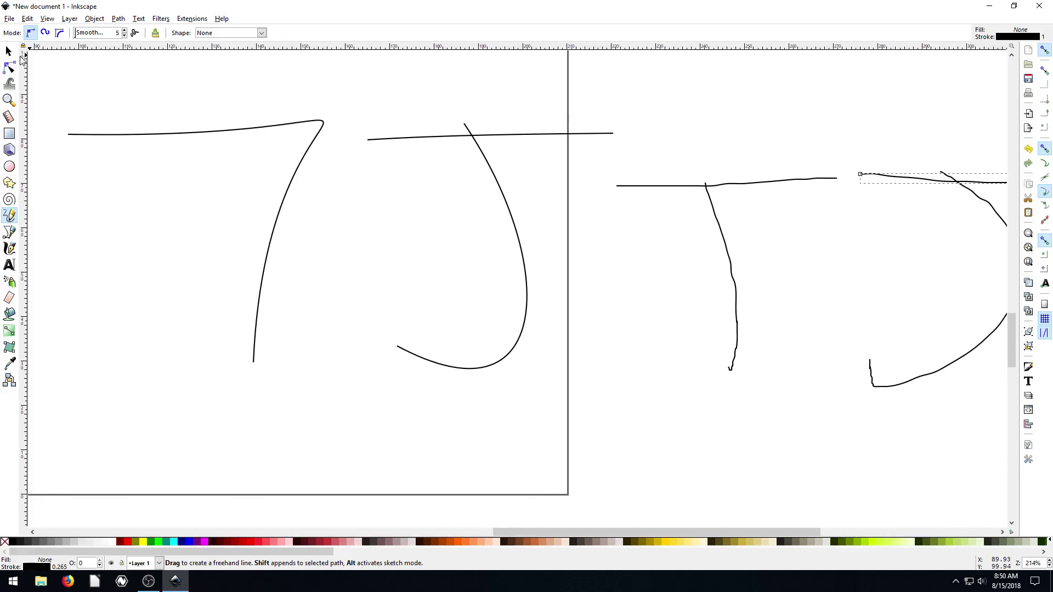
Move the left and bottom end nodes of the 7-like first T
{"action": "left_click", "coordinate": [9, 67]}
{"action": "left_click", "coordinate": [230, 132]}
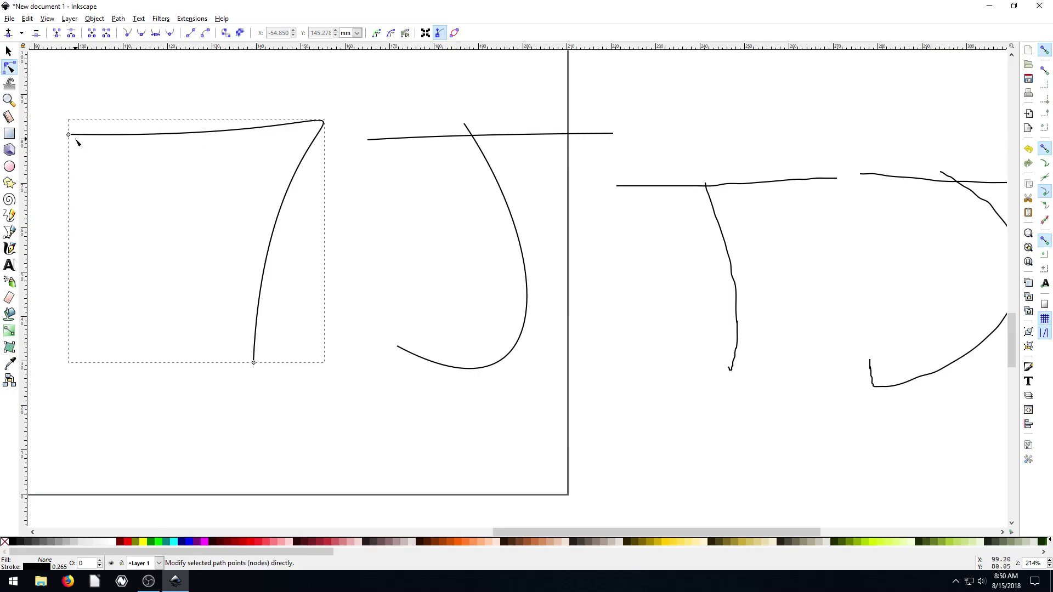
{"action": "left_click_drag", "start_coordinate": [69, 136], "coordinate": [77, 139]}
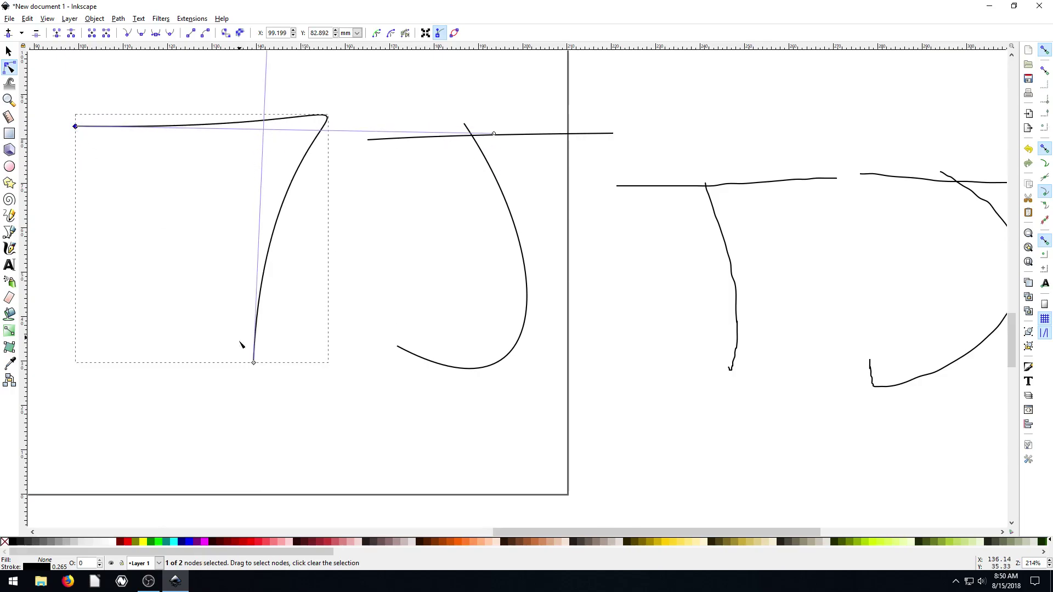
{"action": "left_click_drag", "start_coordinate": [254, 362], "coordinate": [227, 373]}
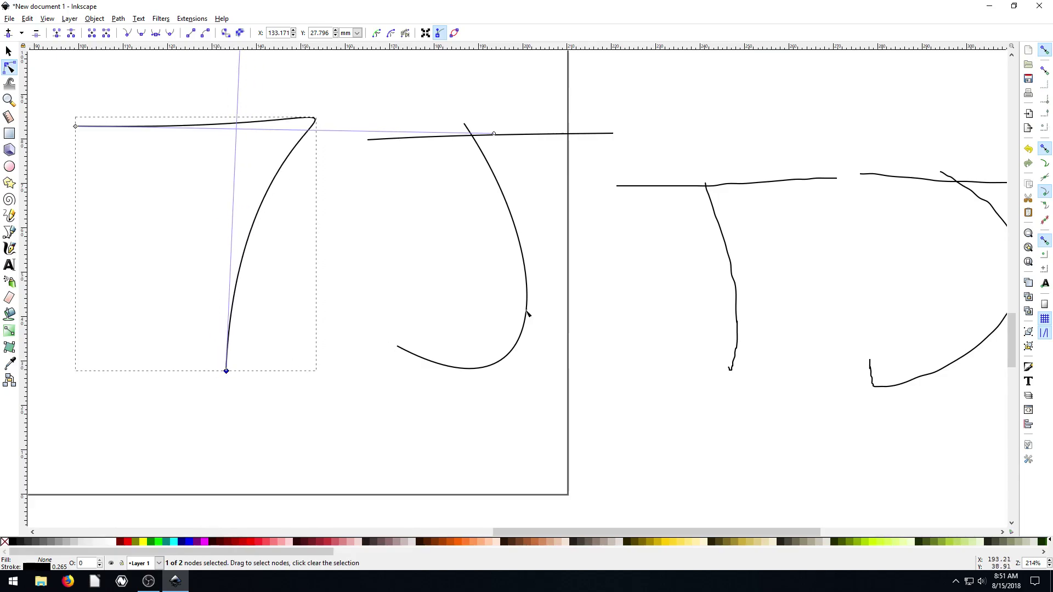
Narrow the J by moving its top node and dragging its upper and lower curves
{"action": "left_click", "coordinate": [716, 187]}
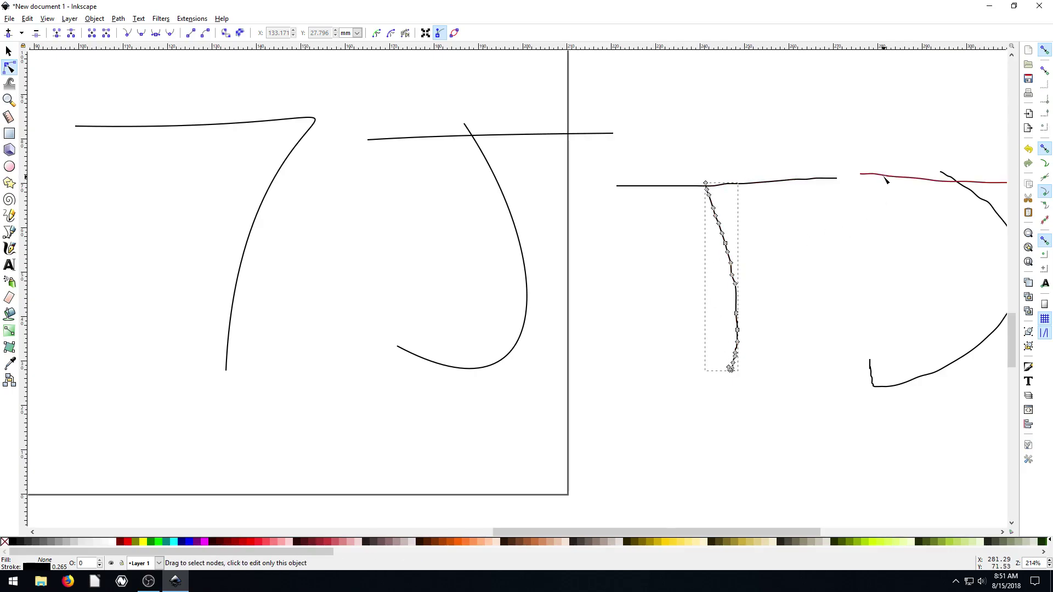
{"action": "left_click", "coordinate": [939, 369]}
{"action": "scroll", "coordinate": [924, 298], "scroll_direction": "right", "scroll_amount": 5}
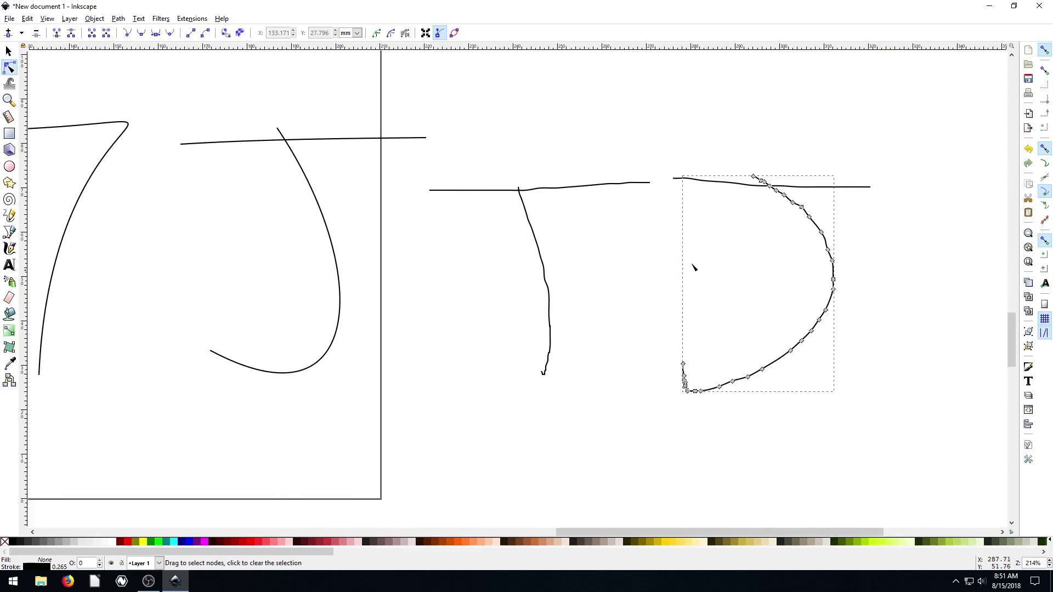
{"action": "left_click", "coordinate": [336, 265]}
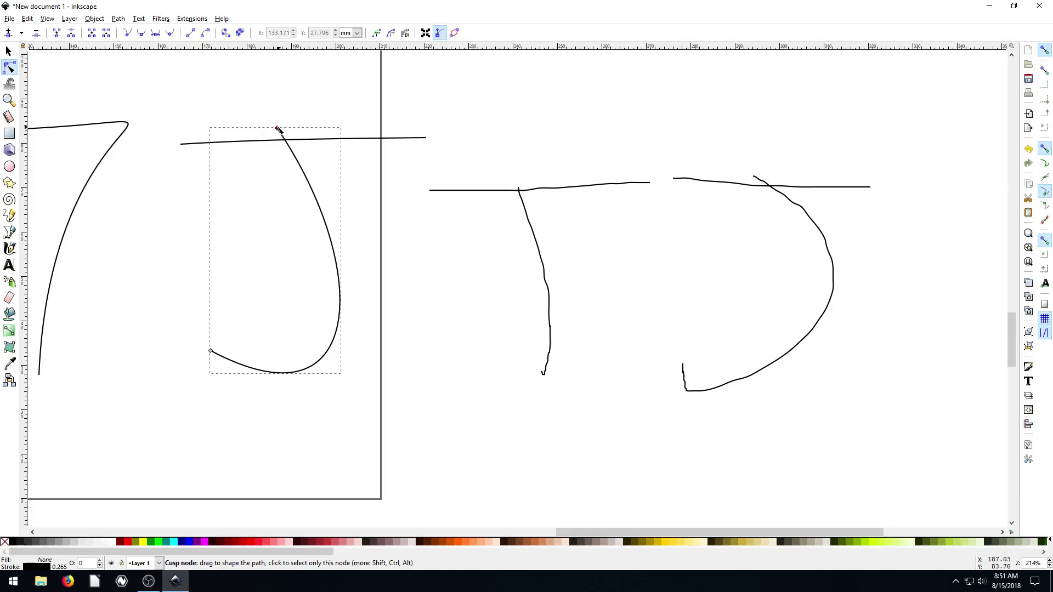
{"action": "mouse_move", "coordinate": [277, 128]}
{"action": "left_mouse_down"}
{"action": "mouse_move", "coordinate": [315, 294]}
{"action": "mouse_move", "coordinate": [285, 121]}
{"action": "left_mouse_up"}
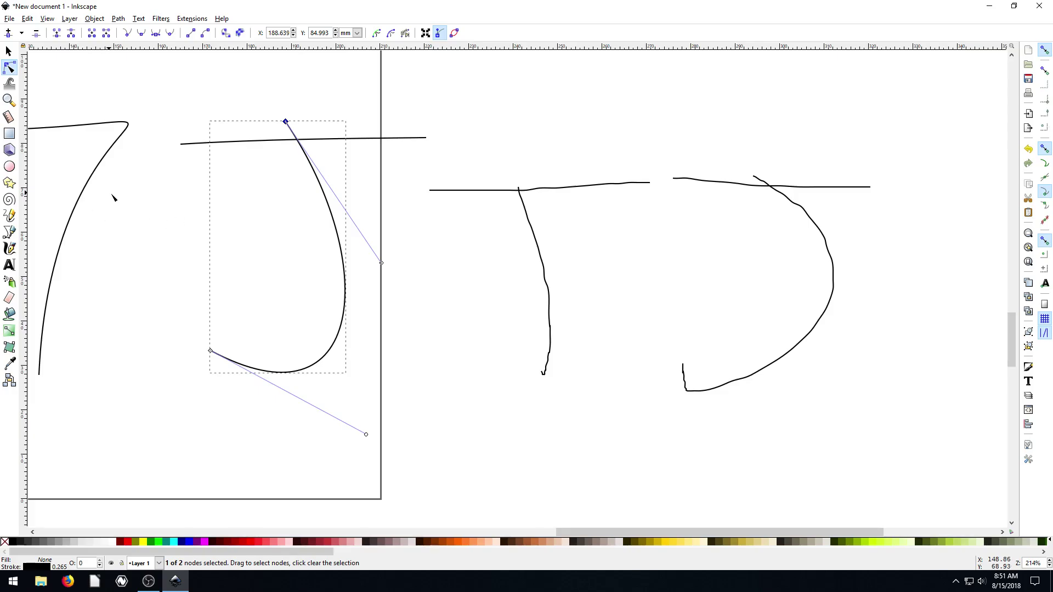
{"action": "left_click_drag", "start_coordinate": [114, 197], "coordinate": [301, 286]}
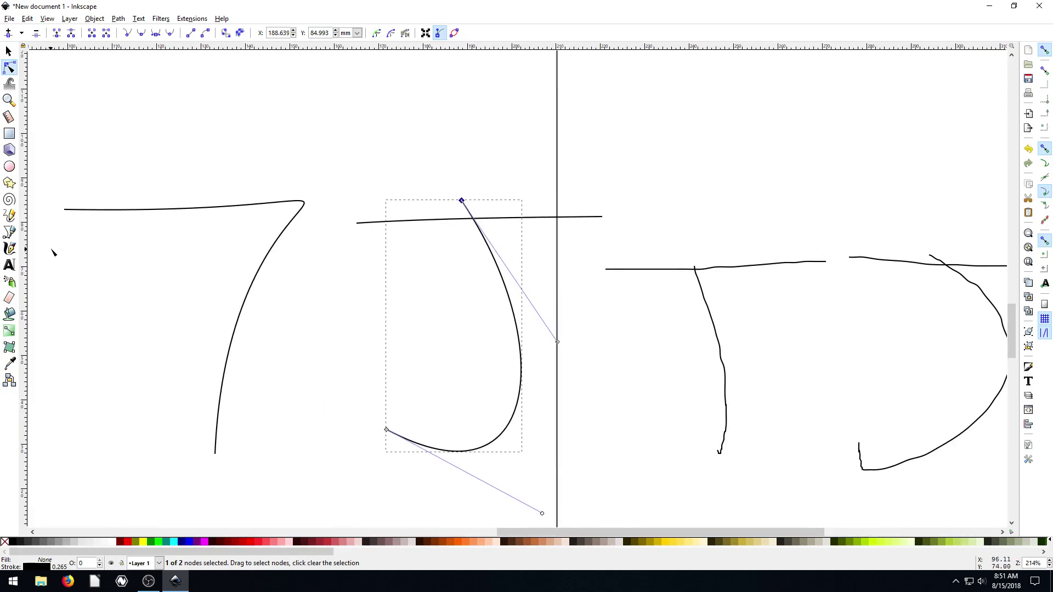
{"action": "left_click_drag", "start_coordinate": [377, 336], "coordinate": [266, 253]}
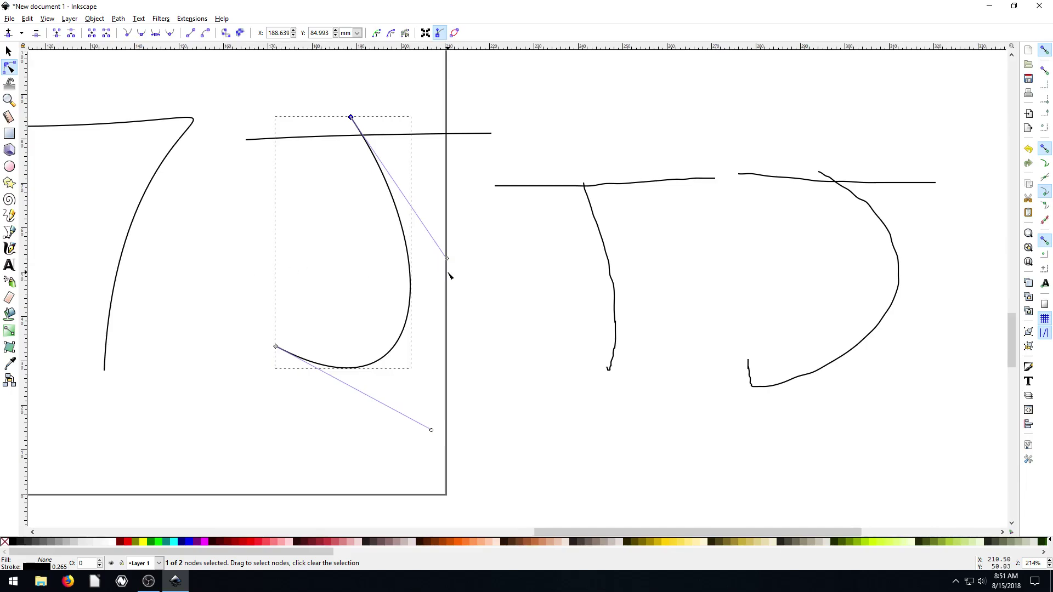
{"action": "mouse_move", "coordinate": [447, 260]}
{"action": "left_mouse_down"}
{"action": "mouse_move", "coordinate": [482, 358]}
{"action": "mouse_move", "coordinate": [397, 202]}
{"action": "mouse_move", "coordinate": [482, 381]}
{"action": "mouse_move", "coordinate": [388, 223]}
{"action": "mouse_move", "coordinate": [675, 306]}
{"action": "mouse_move", "coordinate": [425, 212]}
{"action": "mouse_move", "coordinate": [552, 381]}
{"action": "mouse_move", "coordinate": [430, 261]}
{"action": "mouse_move", "coordinate": [447, 280]}
{"action": "left_mouse_up"}
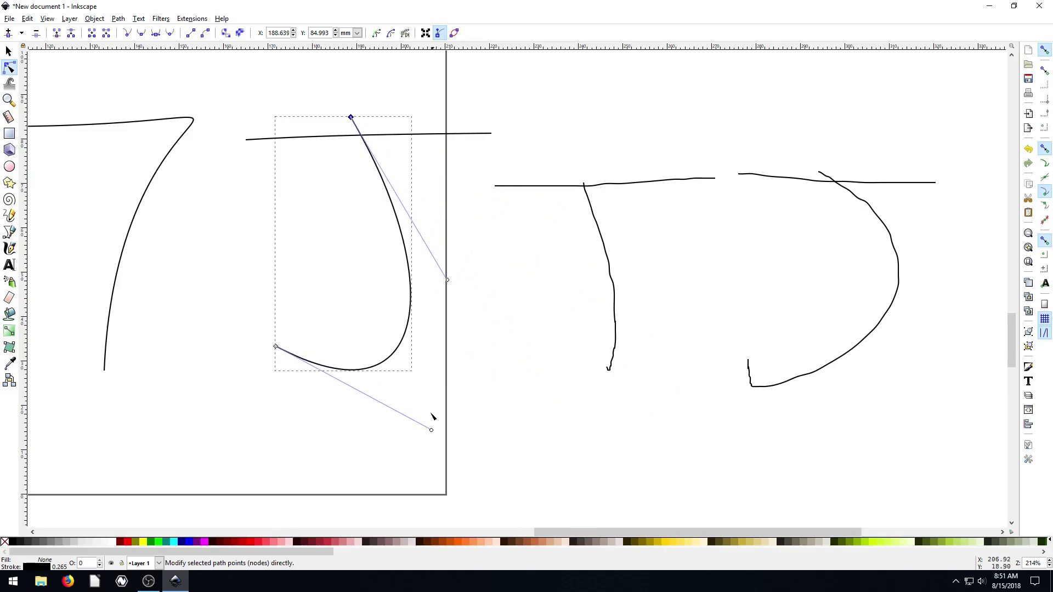
{"action": "left_click_drag", "start_coordinate": [432, 433], "coordinate": [349, 414]}
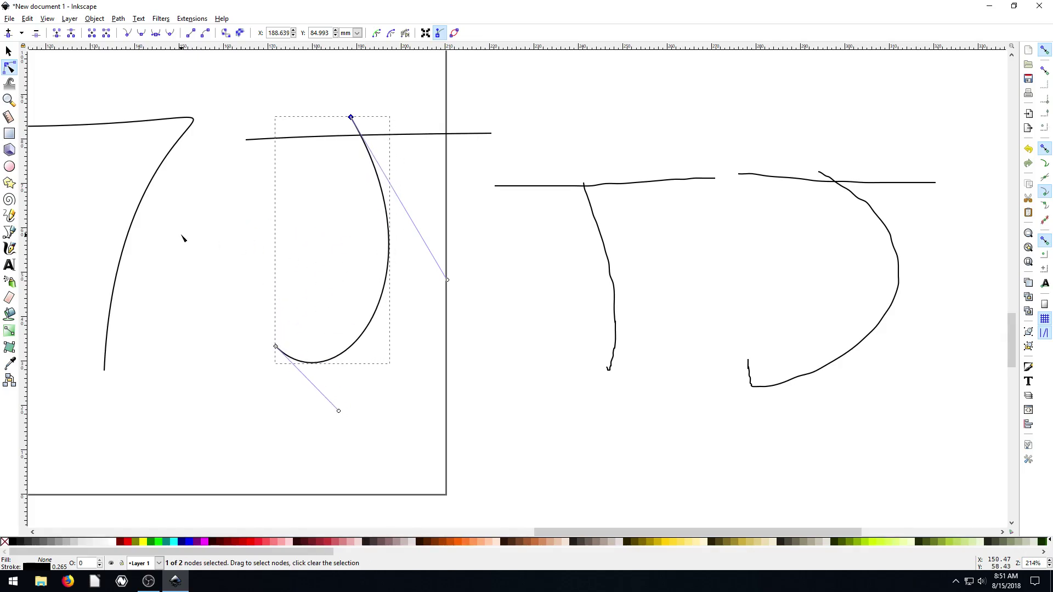
{"action": "scroll", "coordinate": [184, 237], "scroll_direction": "up", "scroll_amount": 2}
Zoom out to view all letters and rubber-band select both D strokes
{"action": "left_click_drag", "start_coordinate": [186, 237], "coordinate": [307, 300]}
{"action": "key", "text": "minus"}
{"action": "key", "text": "minus"}
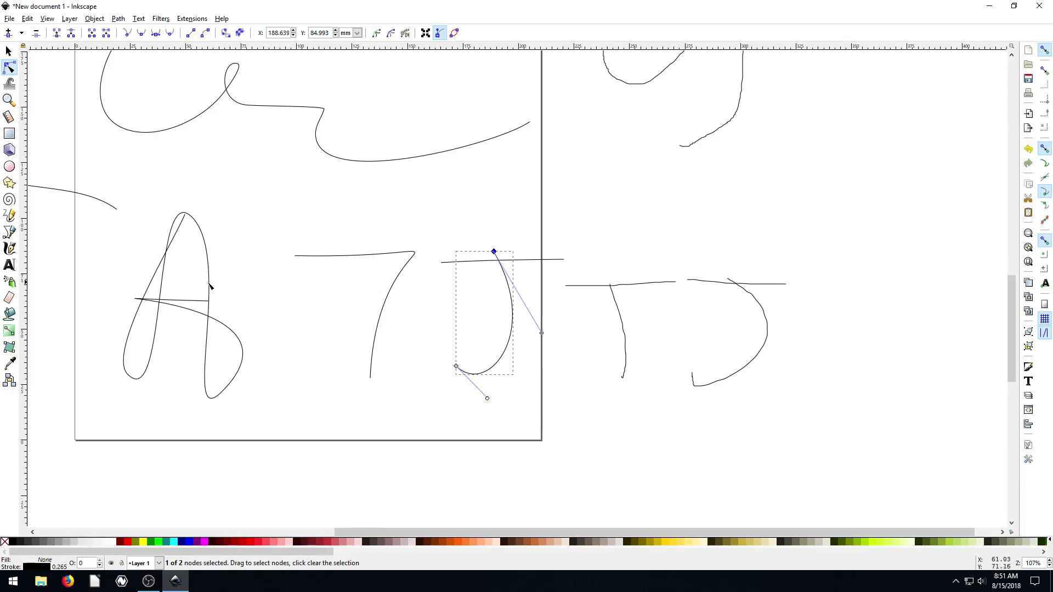
{"action": "left_click_drag", "start_coordinate": [295, 235], "coordinate": [340, 270]}
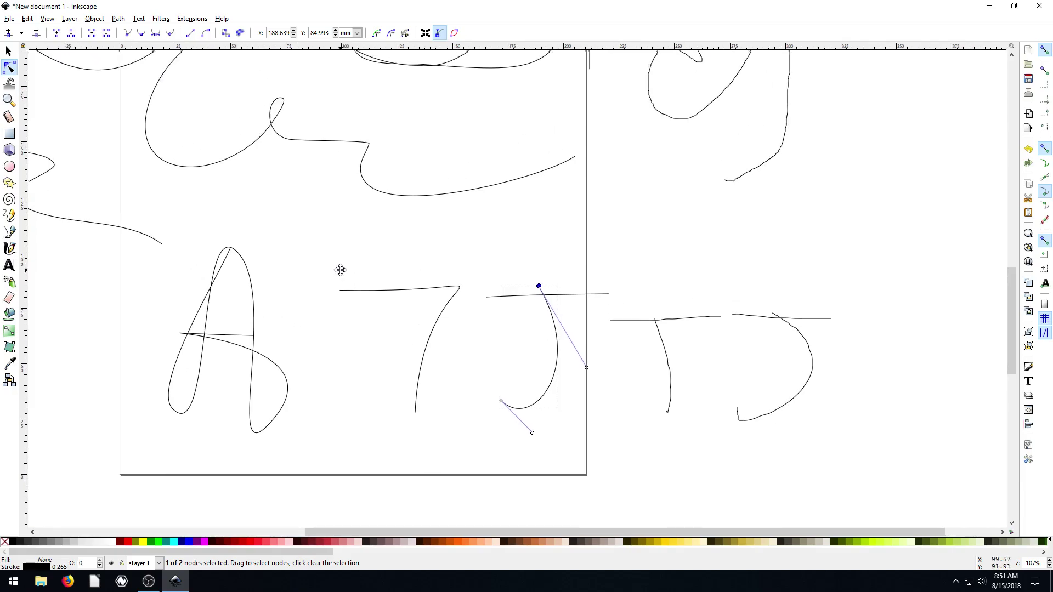
{"action": "left_click", "coordinate": [19, 217]}
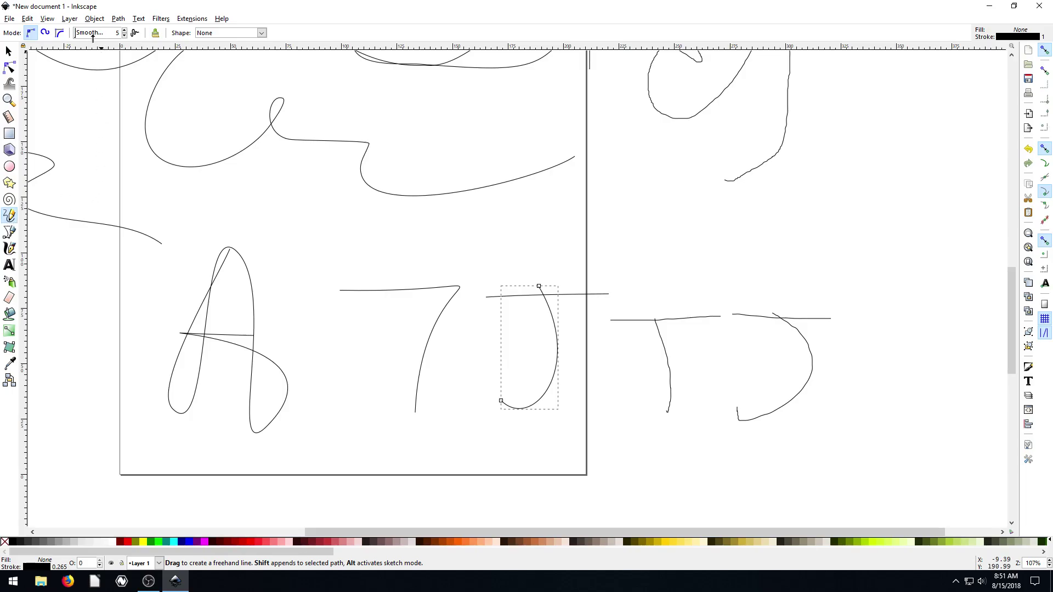
{"action": "scroll", "coordinate": [415, 257], "scroll_direction": "up", "scroll_amount": 5}
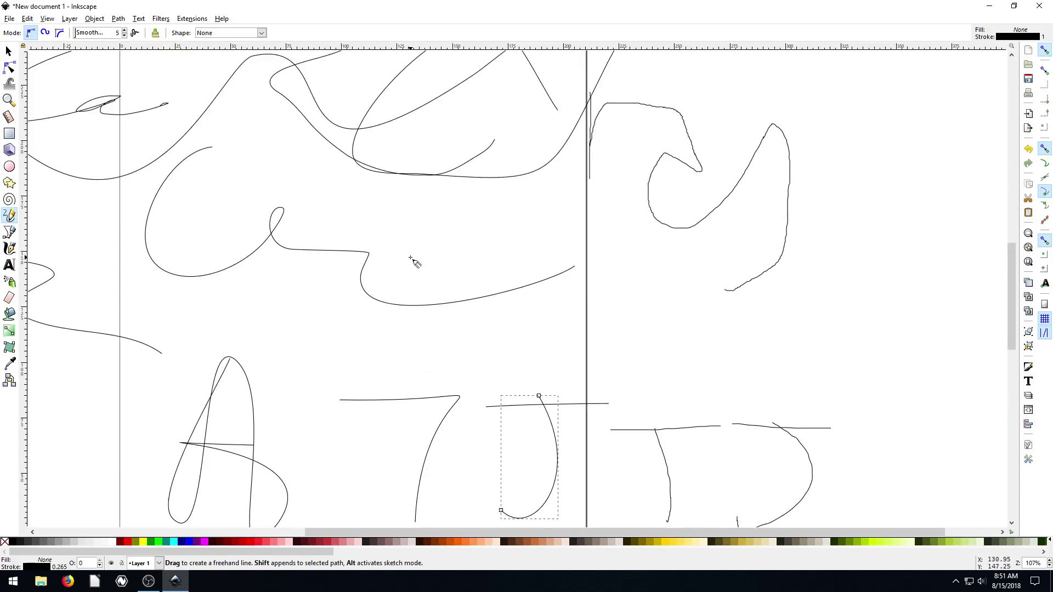
{"action": "scroll", "coordinate": [416, 258], "scroll_direction": "down", "scroll_amount": 6}
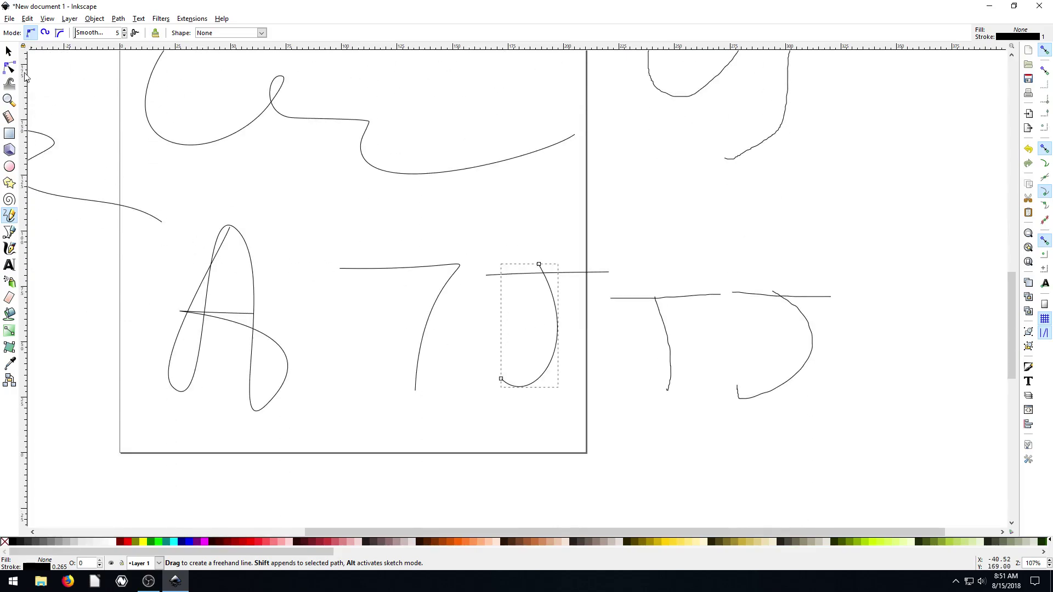
{"action": "left_click", "coordinate": [8, 51]}
{"action": "left_click", "coordinate": [715, 305]}
{"action": "mouse_move", "coordinate": [721, 264]}
{"action": "left_mouse_down"}
{"action": "mouse_move", "coordinate": [829, 355]}
{"action": "mouse_move", "coordinate": [876, 412]}
{"action": "left_mouse_up"}
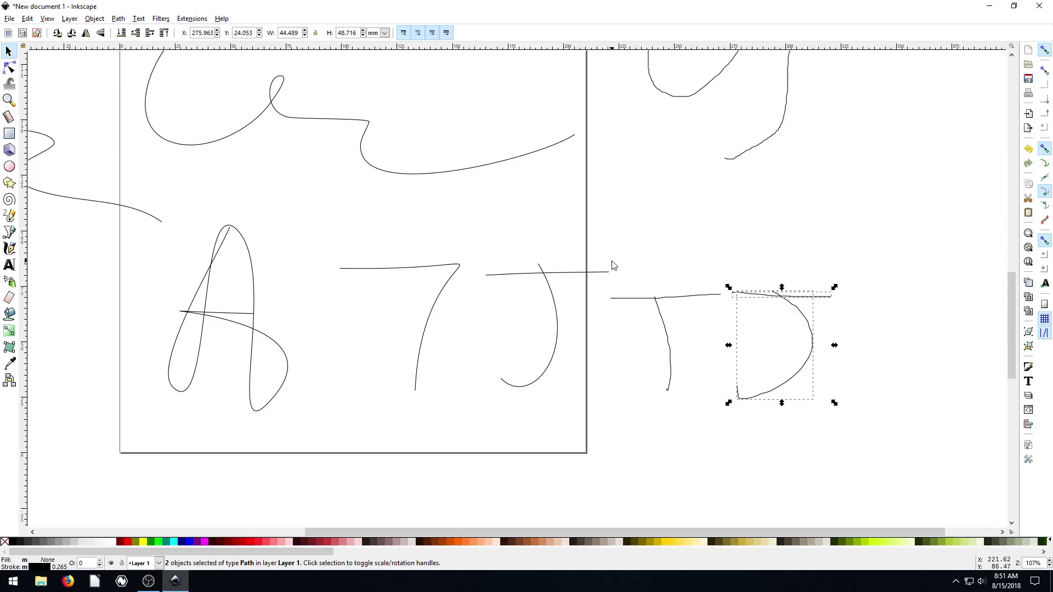
Simplify the D strokes three times into a 9-node curve and open it for node editing
{"action": "left_click", "coordinate": [120, 20]}
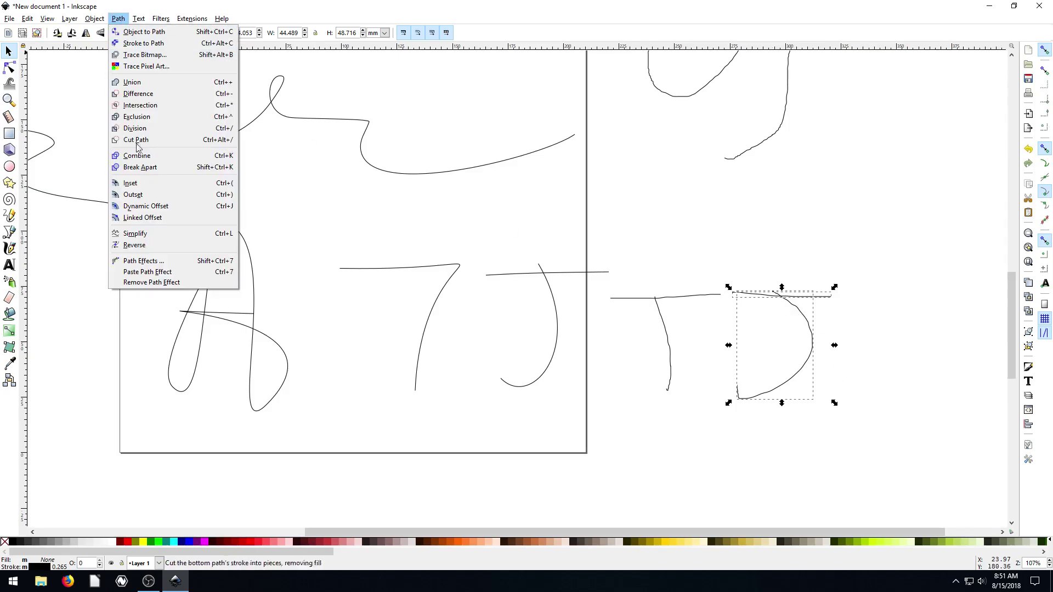
{"action": "left_click", "coordinate": [145, 236]}
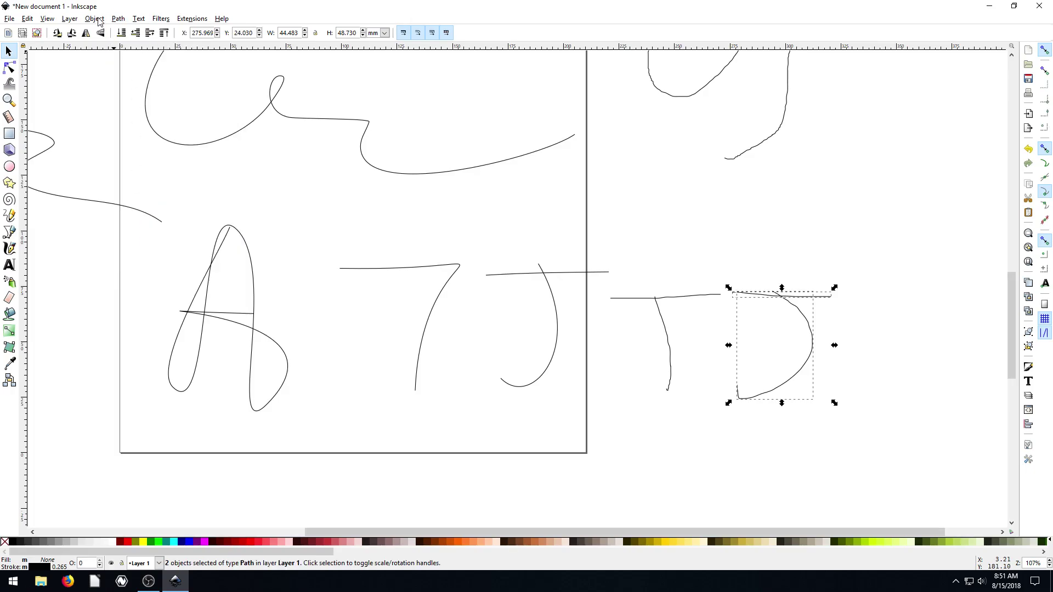
{"action": "left_click", "coordinate": [118, 19]}
{"action": "left_click", "coordinate": [160, 234]}
{"action": "left_click", "coordinate": [119, 19]}
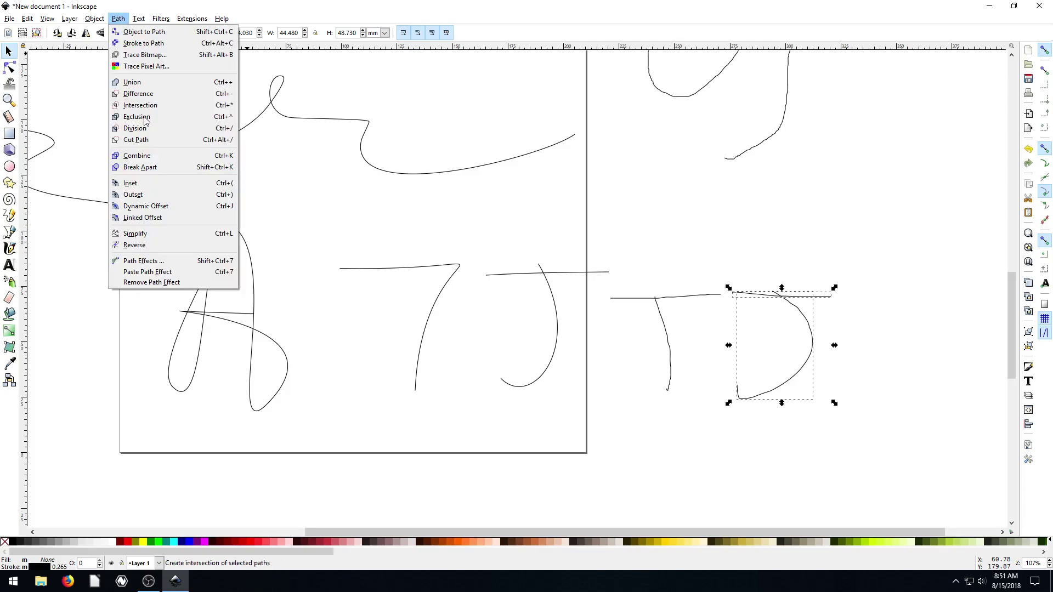
{"action": "left_click", "coordinate": [156, 233]}
{"action": "left_click", "coordinate": [711, 426]}
{"action": "left_click", "coordinate": [813, 347]}
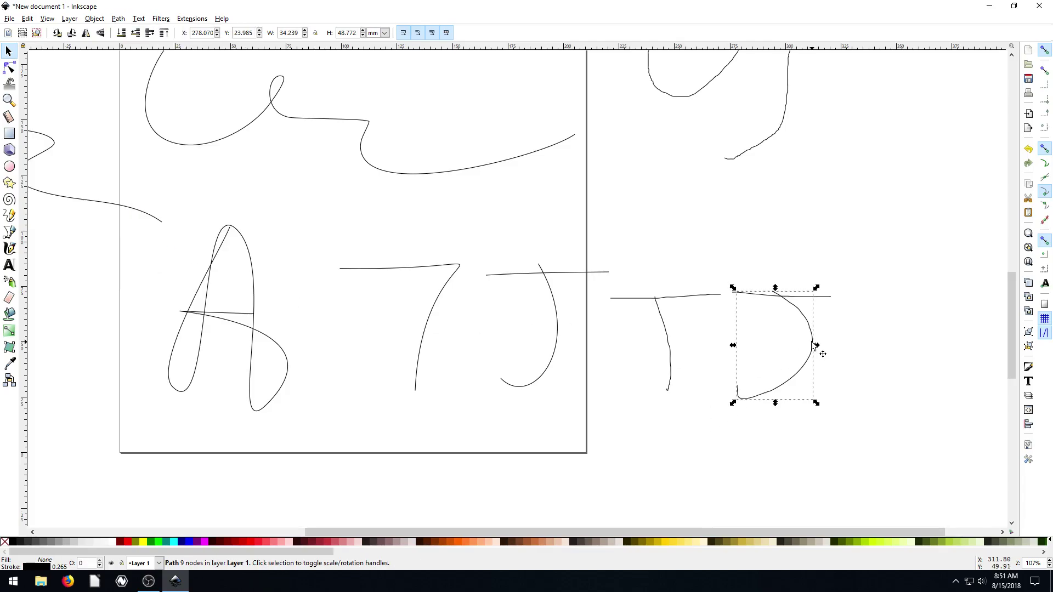
{"action": "left_click", "coordinate": [9, 68]}
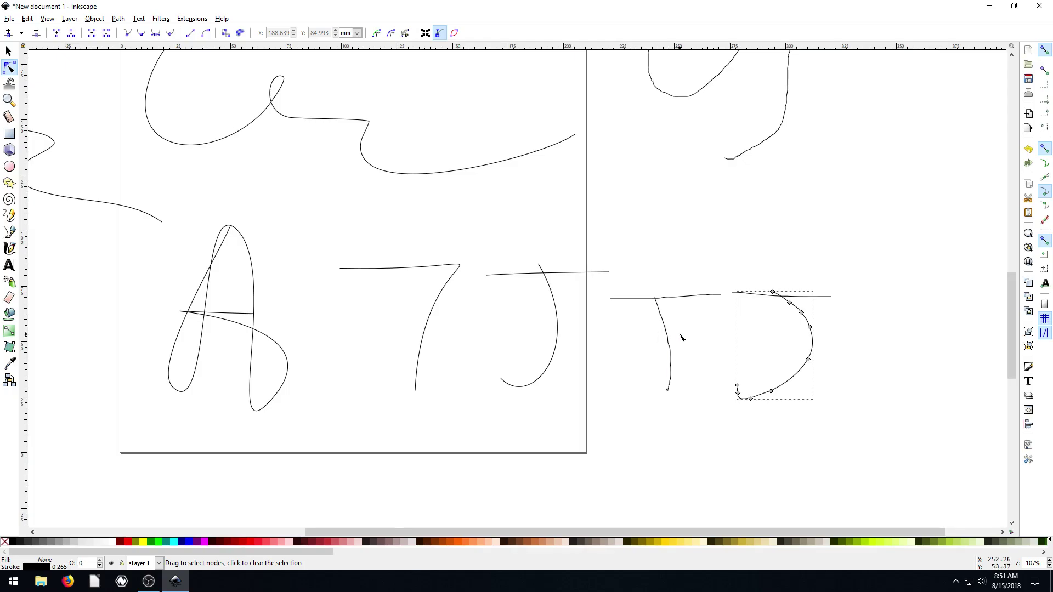
Zoom in, bend the D's upper-right segment and shift its top endpoint down-right
{"action": "key", "text": "plus"}
{"action": "key", "text": "plus"}
{"action": "left_click_drag", "start_coordinate": [851, 359], "coordinate": [430, 249]}
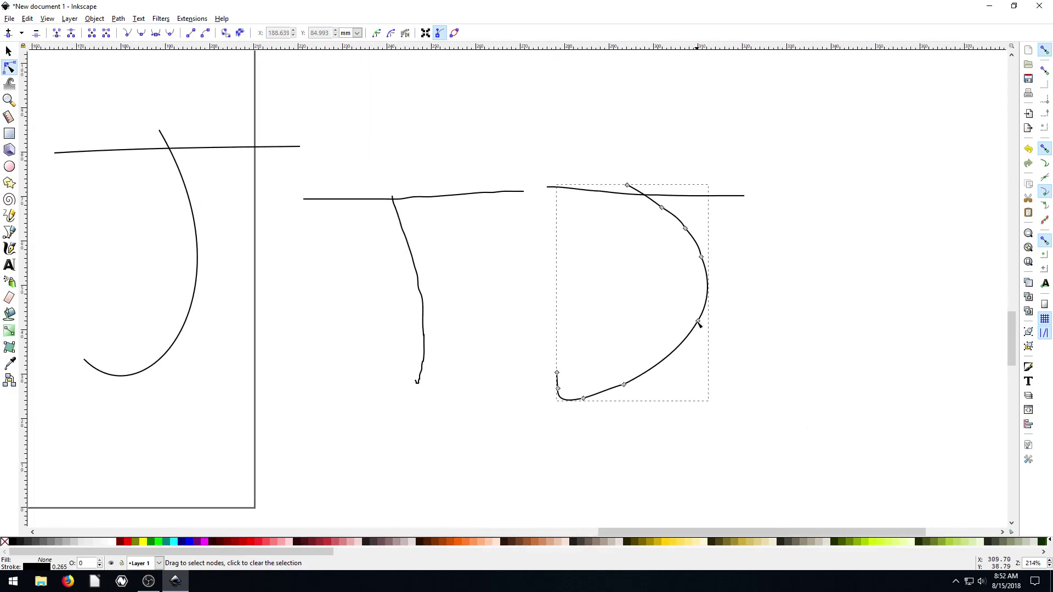
{"action": "left_click", "coordinate": [530, 285]}
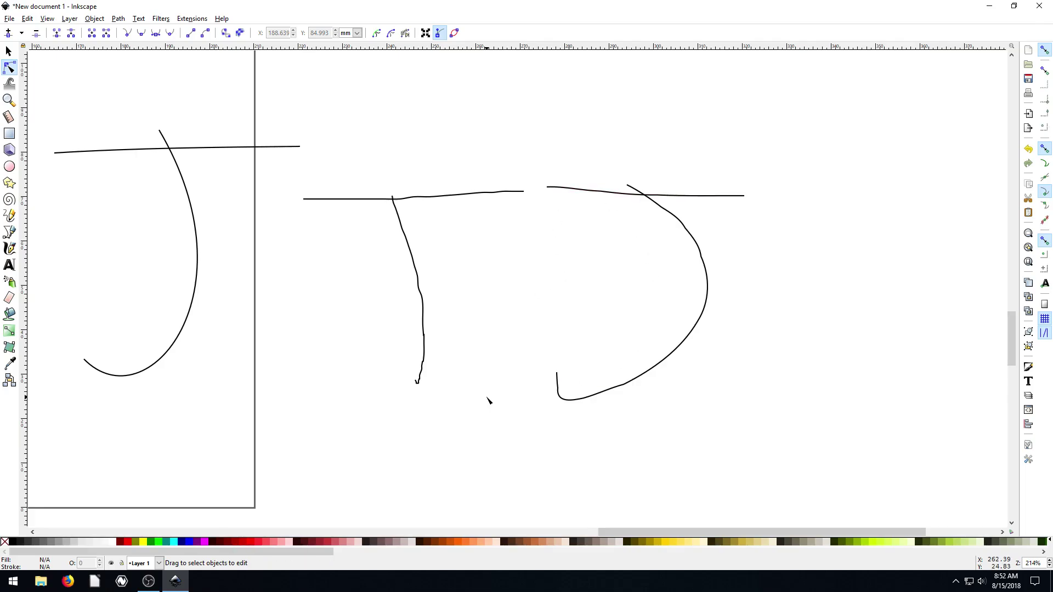
{"action": "left_click", "coordinate": [710, 285]}
{"action": "mouse_move", "coordinate": [686, 228]}
{"action": "left_mouse_down"}
{"action": "mouse_move", "coordinate": [674, 244]}
{"action": "mouse_move", "coordinate": [684, 231]}
{"action": "left_mouse_up"}
{"action": "mouse_move", "coordinate": [626, 184]}
{"action": "left_mouse_down"}
{"action": "mouse_move", "coordinate": [600, 206]}
{"action": "mouse_move", "coordinate": [636, 196]}
{"action": "left_mouse_up"}
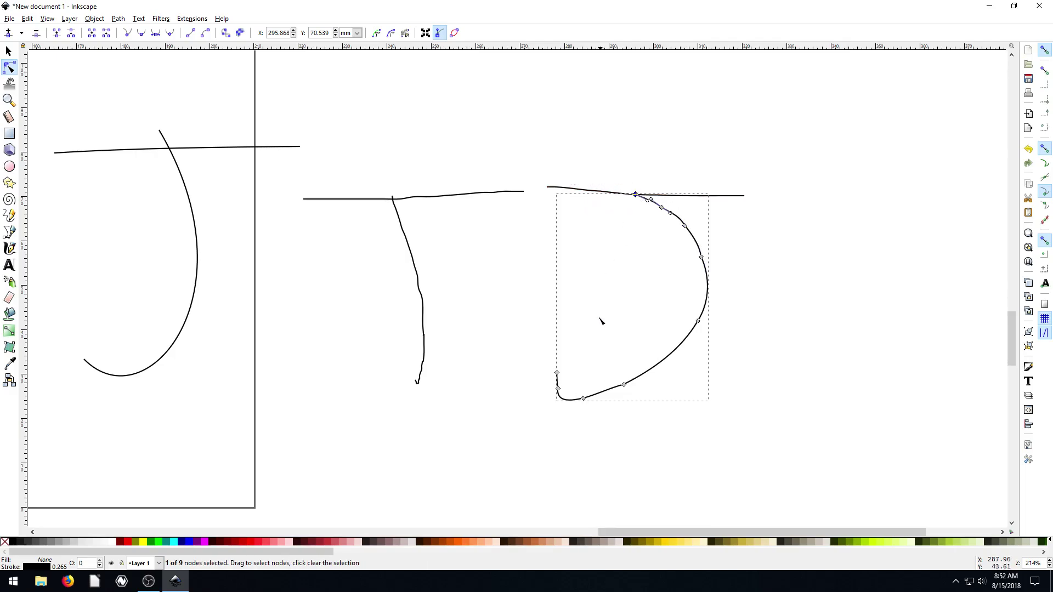
{"action": "left_click", "coordinate": [590, 438]}
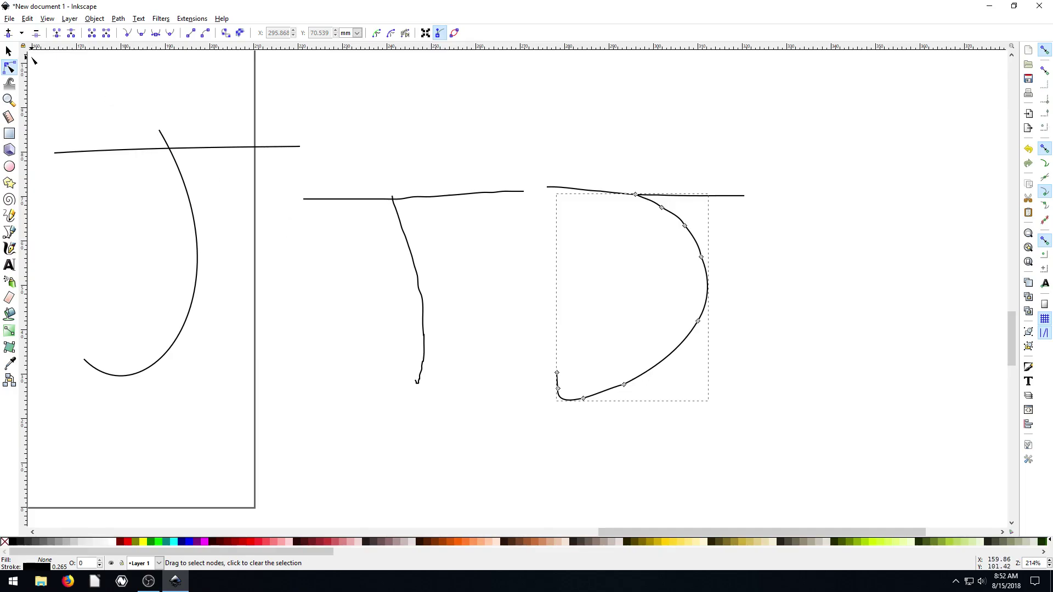
Delete the nodes forming the D's bottom hook
{"action": "left_click_drag", "start_coordinate": [557, 384], "coordinate": [650, 429]}
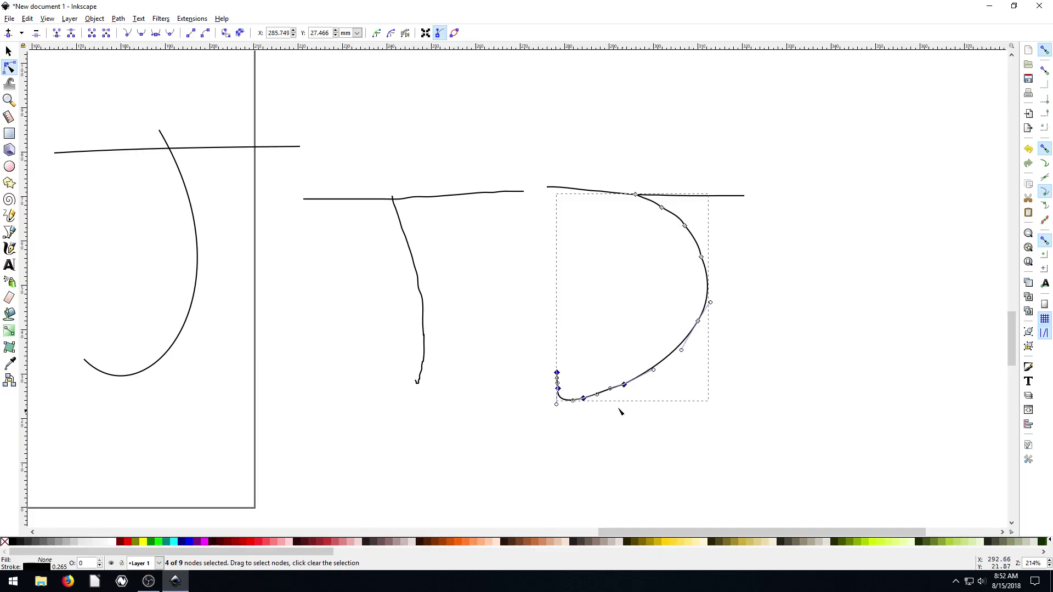
{"action": "left_click_drag", "start_coordinate": [559, 376], "coordinate": [620, 426]}
{"action": "left_click", "coordinate": [559, 393]}
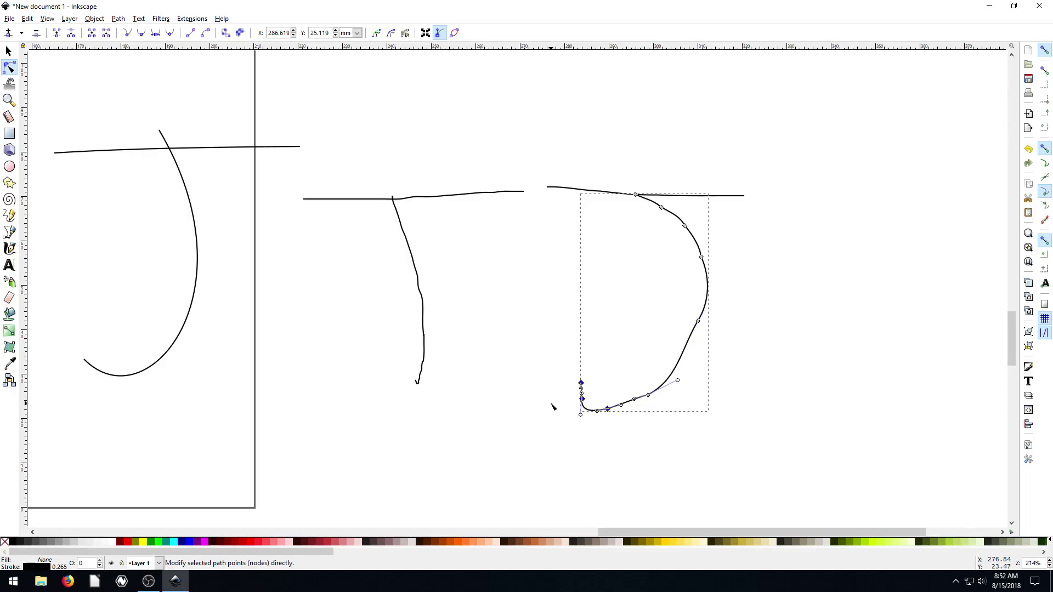
{"action": "key", "text": "Delete"}
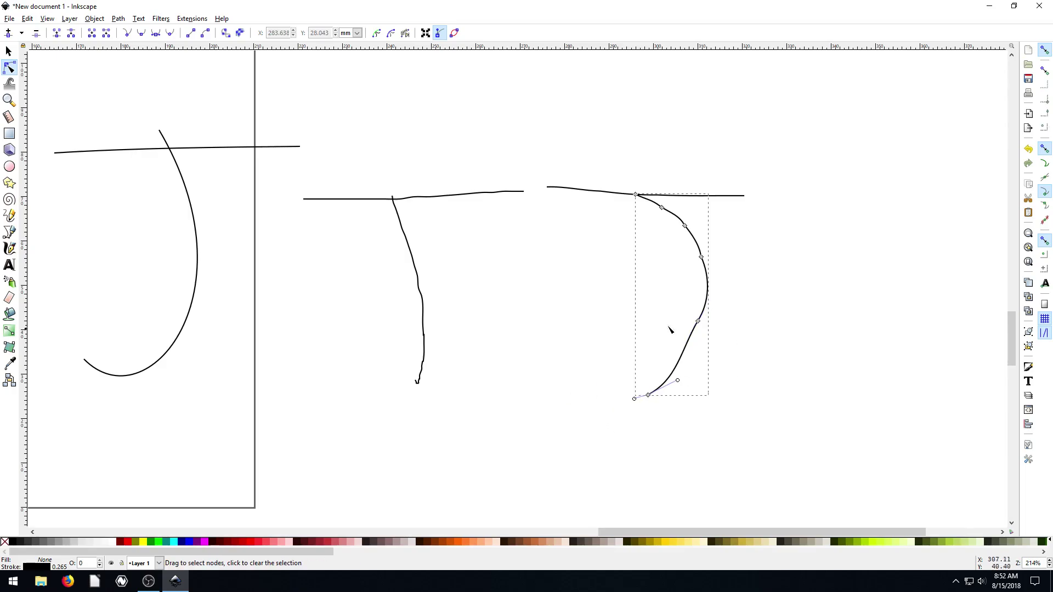
Draw a red, blue-outlined 34.961 × 28.413 mm rectangle over the second T
{"action": "left_click", "coordinate": [596, 354]}
{"action": "left_click", "coordinate": [679, 219]}
{"action": "left_click", "coordinate": [484, 253]}
{"action": "left_click", "coordinate": [7, 51]}
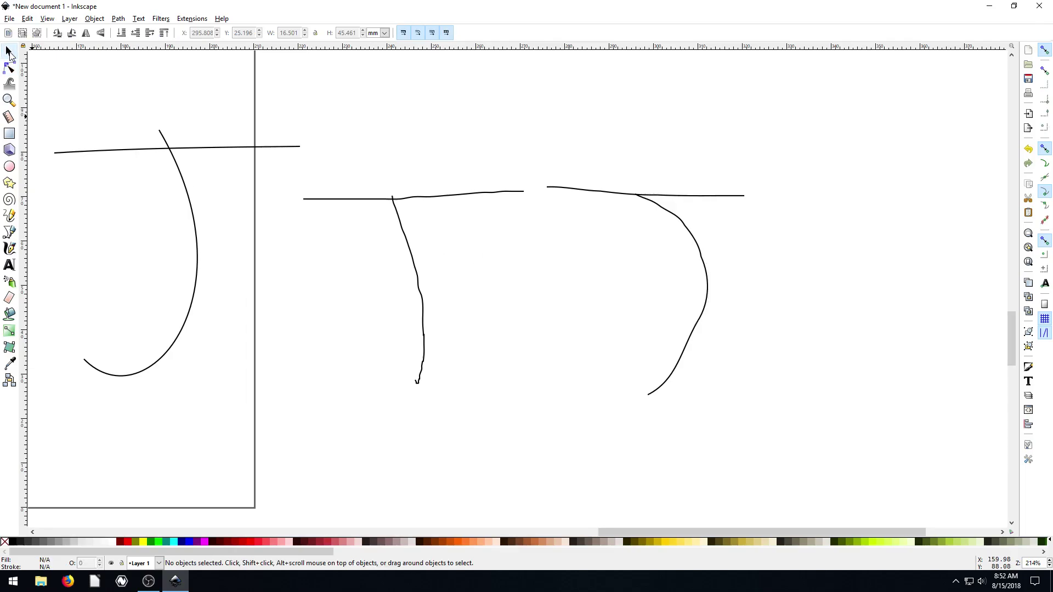
{"action": "left_click", "coordinate": [9, 133]}
{"action": "left_click_drag", "start_coordinate": [382, 104], "coordinate": [555, 248]}
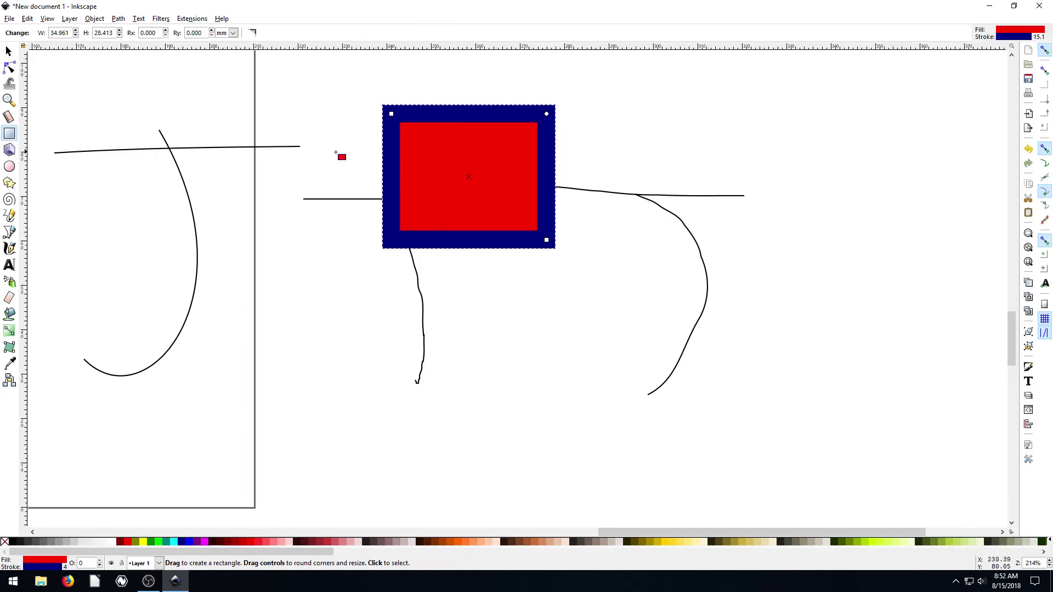
Convert the rectangle to a path, skew its top-left corner and pull a top V notch
{"action": "left_click", "coordinate": [9, 66]}
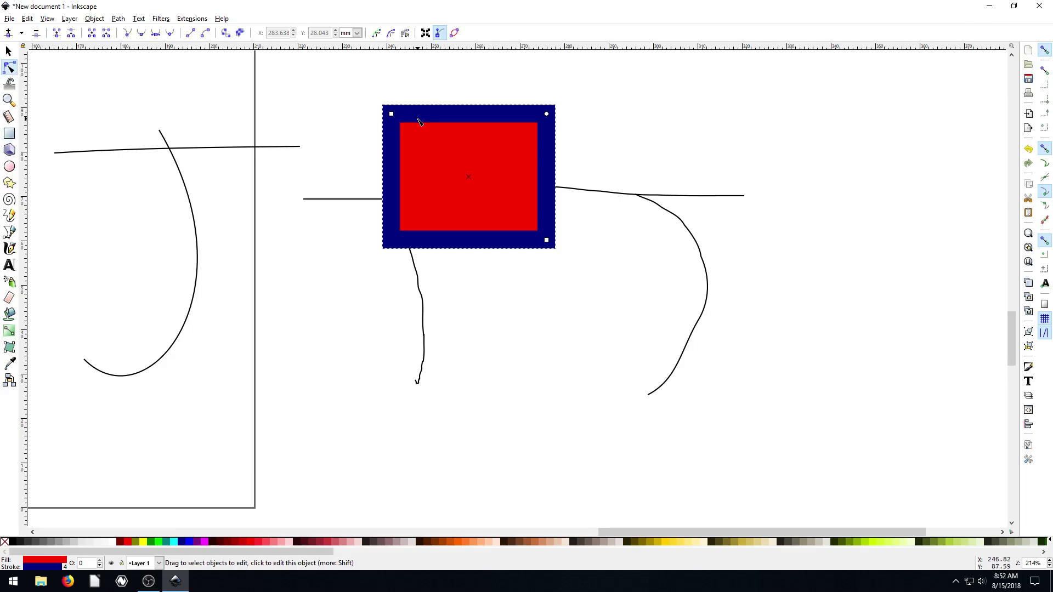
{"action": "left_click", "coordinate": [119, 19]}
{"action": "left_click", "coordinate": [136, 31]}
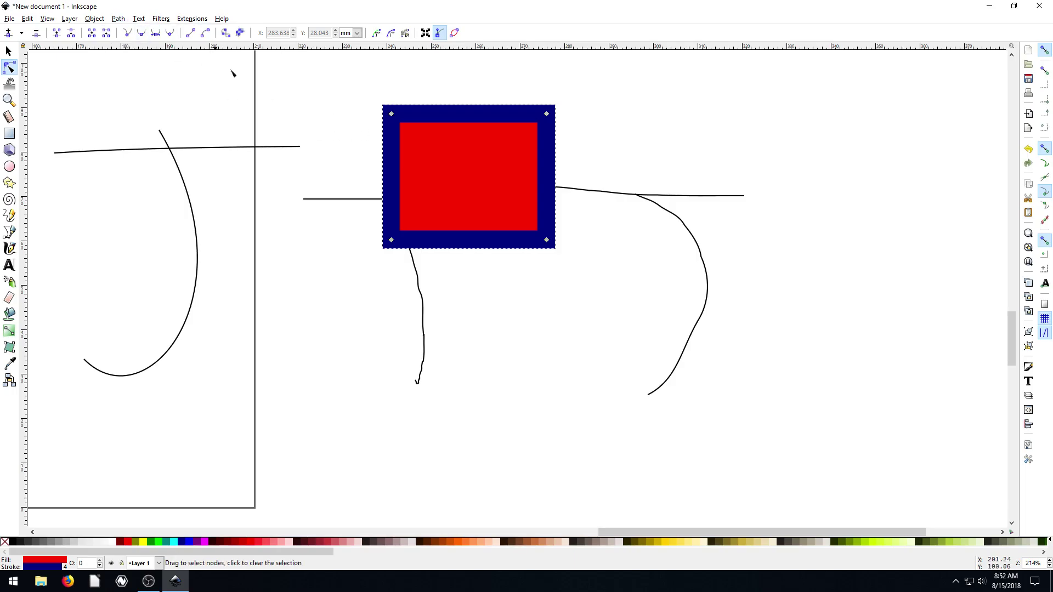
{"action": "left_click_drag", "start_coordinate": [391, 113], "coordinate": [353, 115]}
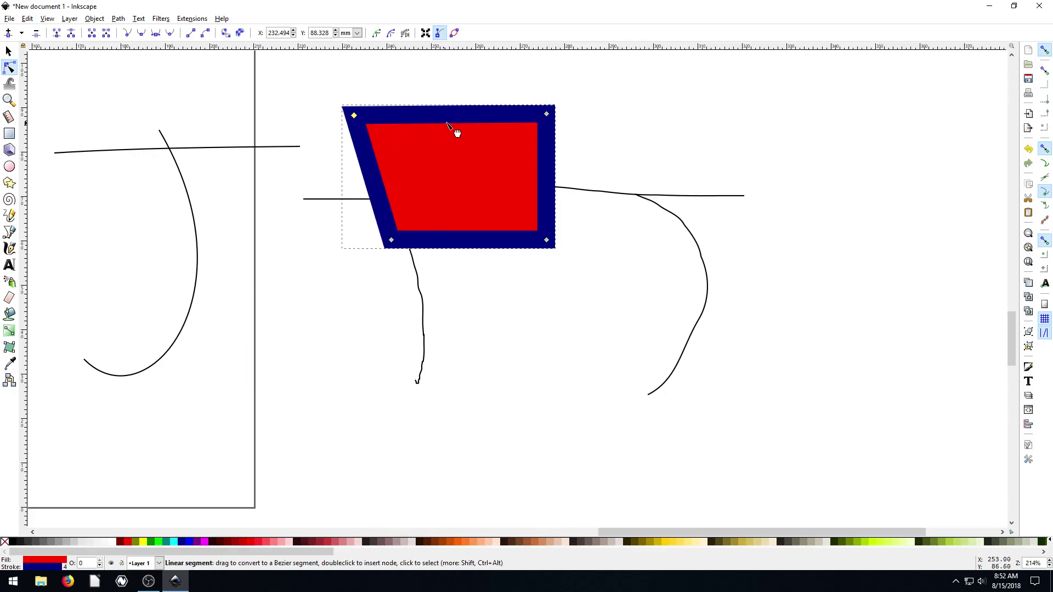
{"action": "double_click", "coordinate": [449, 116]}
{"action": "left_click_drag", "start_coordinate": [449, 116], "coordinate": [456, 188]}
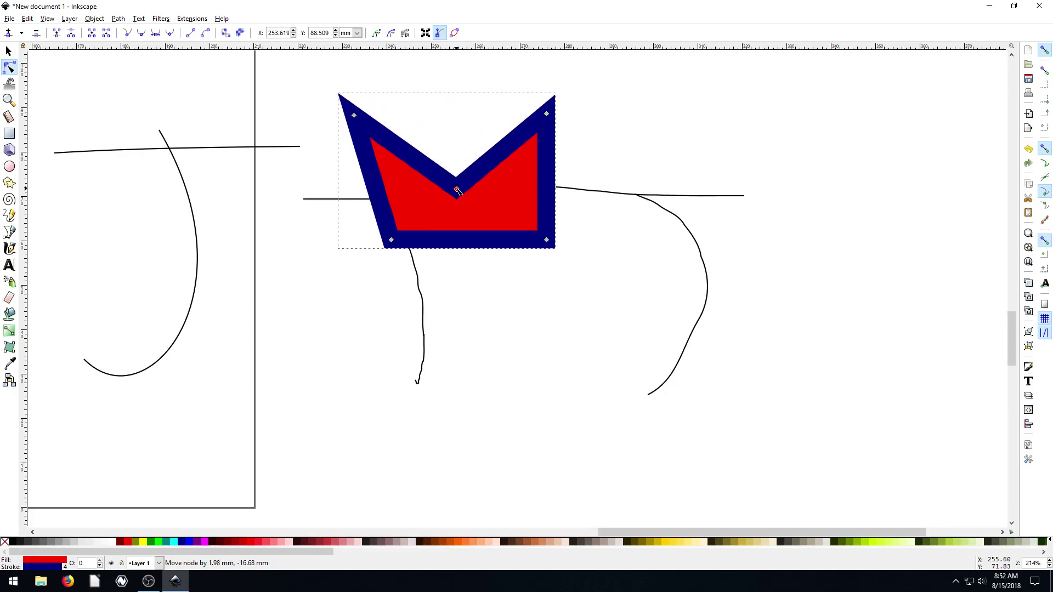
Add nodes on the side edges and pull them out into pointed wings
{"action": "double_click", "coordinate": [548, 179]}
{"action": "left_click_drag", "start_coordinate": [547, 181], "coordinate": [723, 166]}
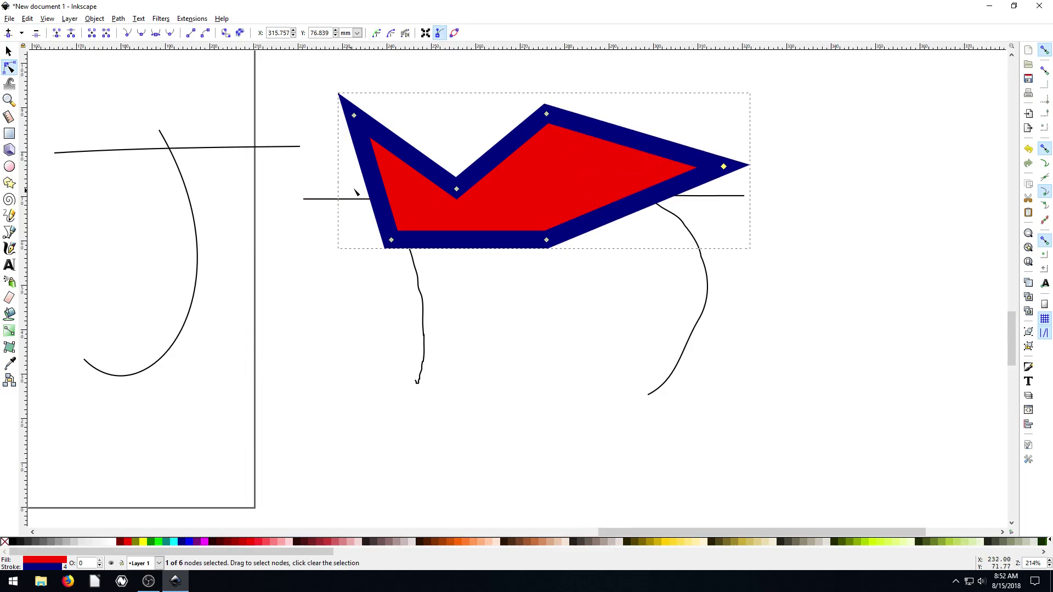
{"action": "double_click", "coordinate": [371, 187]}
{"action": "left_click_drag", "start_coordinate": [371, 187], "coordinate": [279, 183]}
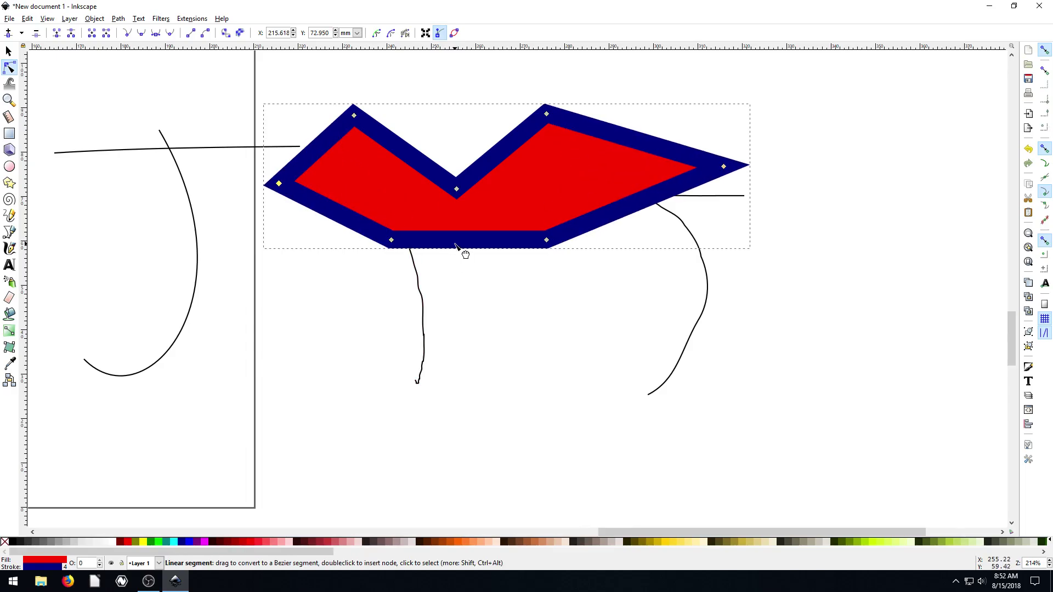
Curve the bottom into a deep U and bend the remaining edges into swept curves
{"action": "left_click_drag", "start_coordinate": [459, 242], "coordinate": [470, 389]}
{"action": "left_click_drag", "start_coordinate": [361, 237], "coordinate": [359, 164]}
{"action": "left_click_drag", "start_coordinate": [603, 224], "coordinate": [534, 187]}
{"action": "left_click_drag", "start_coordinate": [501, 151], "coordinate": [471, 131]}
{"action": "left_click_drag", "start_coordinate": [418, 156], "coordinate": [412, 139]}
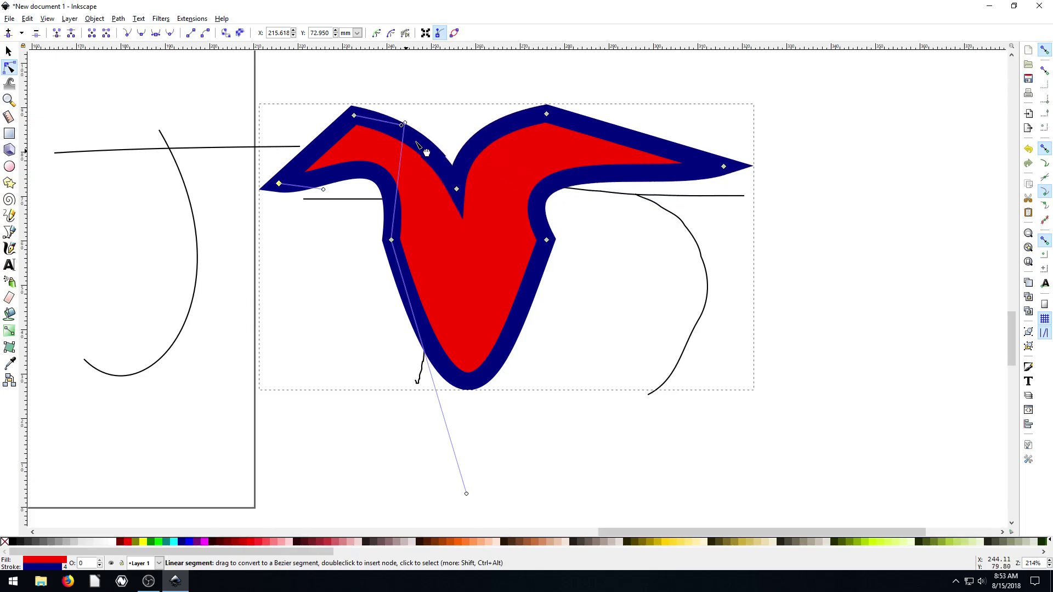
{"action": "key", "text": "s"}
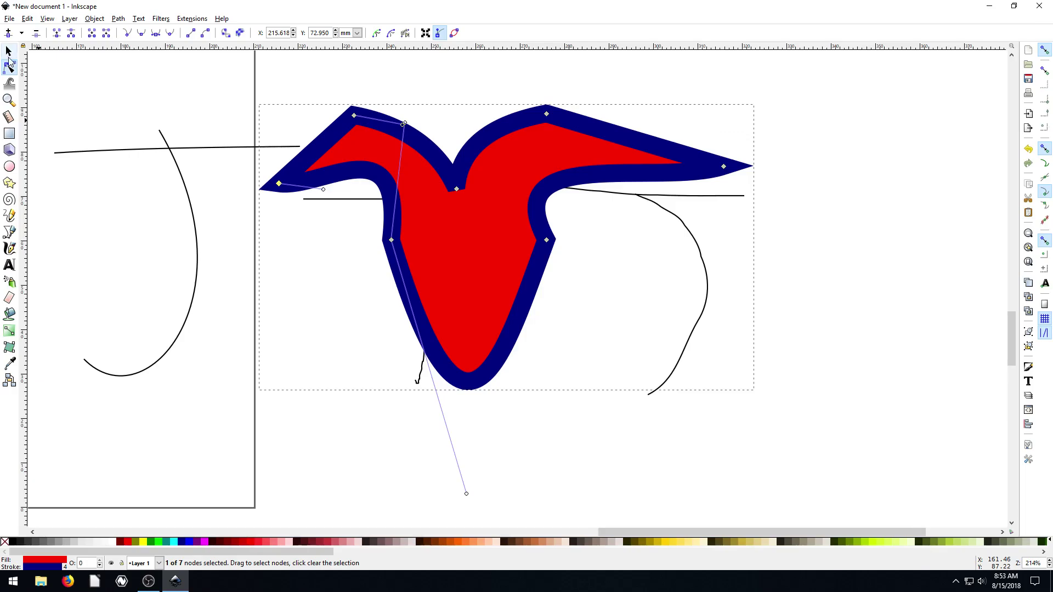
{"action": "scroll", "coordinate": [228, 235], "scroll_direction": "up", "scroll_amount": 4}
{"action": "scroll", "coordinate": [228, 235], "scroll_direction": "left", "scroll_amount": 8}
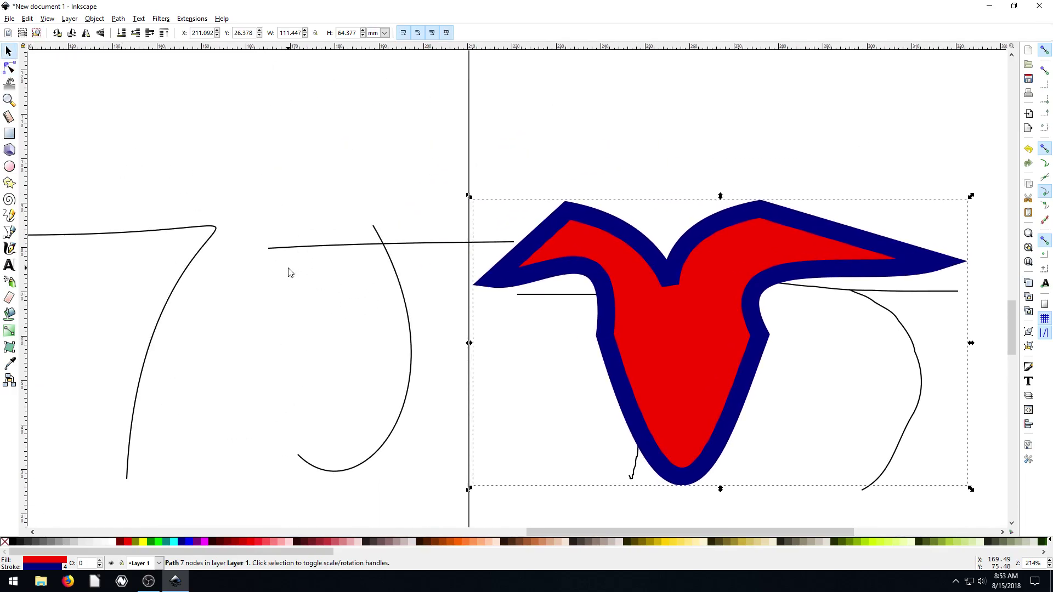
{"action": "key", "text": "minus"}
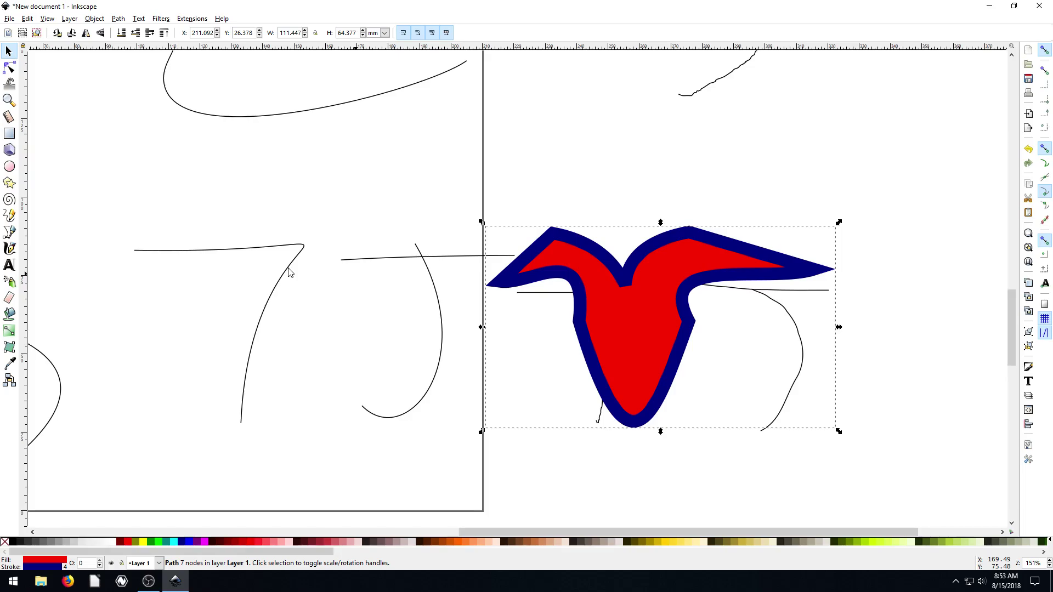